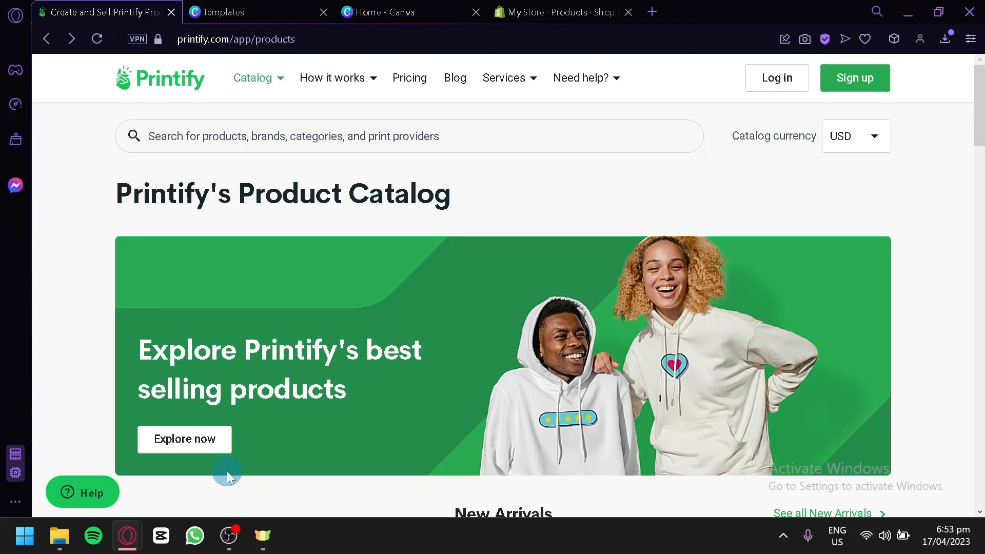
# Step: Leave the product catalog for the Printify home page and log in to the account
pyautogui.scroll(-4, 497, 188)
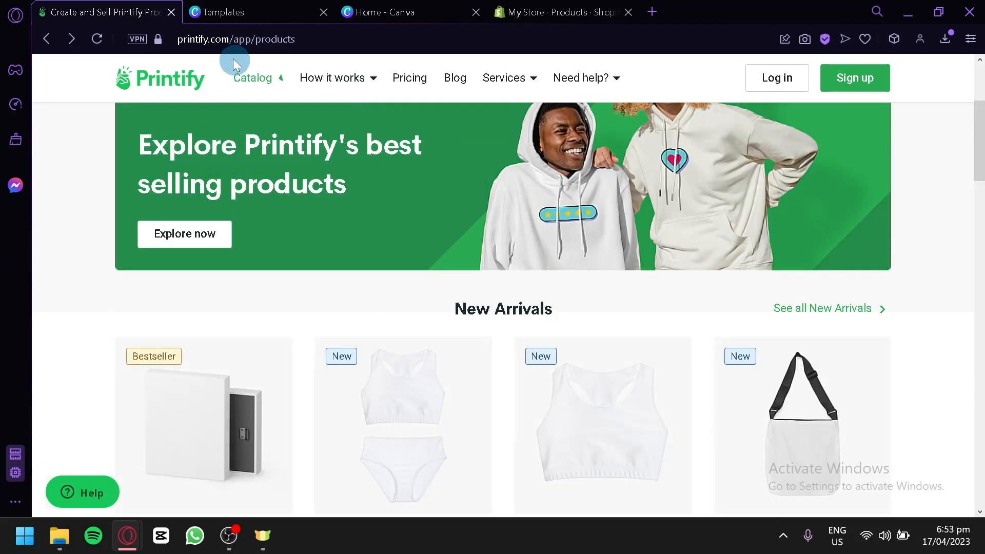
pyautogui.moveTo(252, 77)
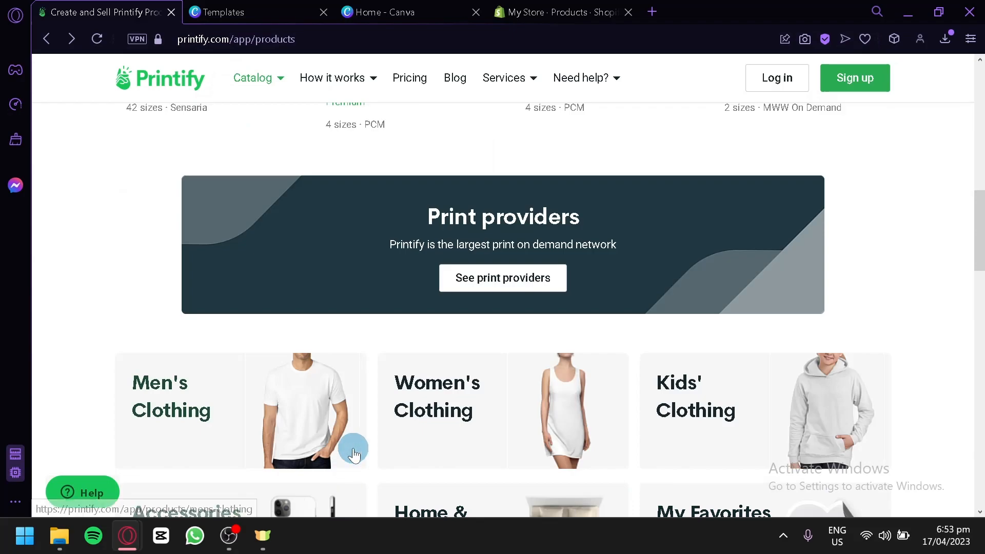
pyautogui.scroll(10, 246, 165)
pyautogui.click(199, 76)
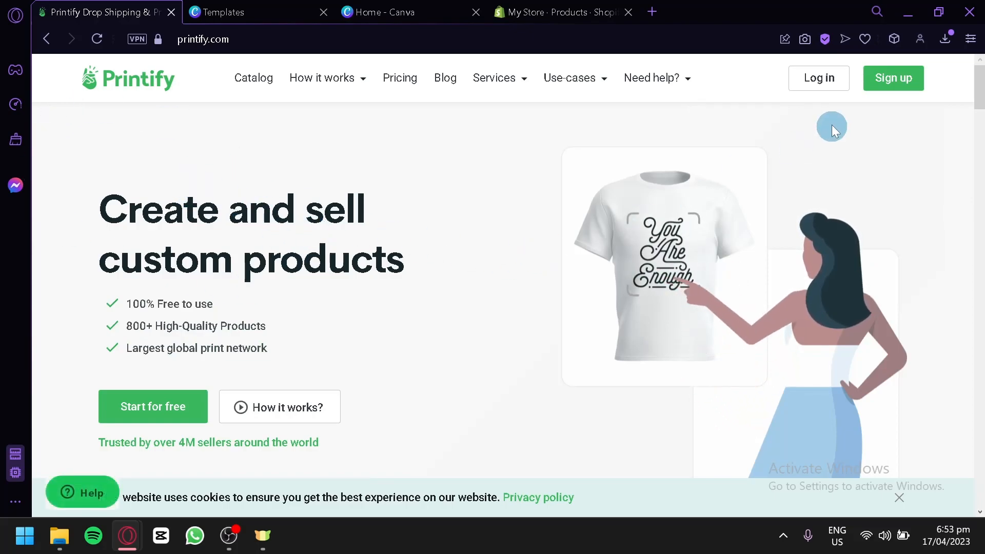
pyautogui.click(858, 81)
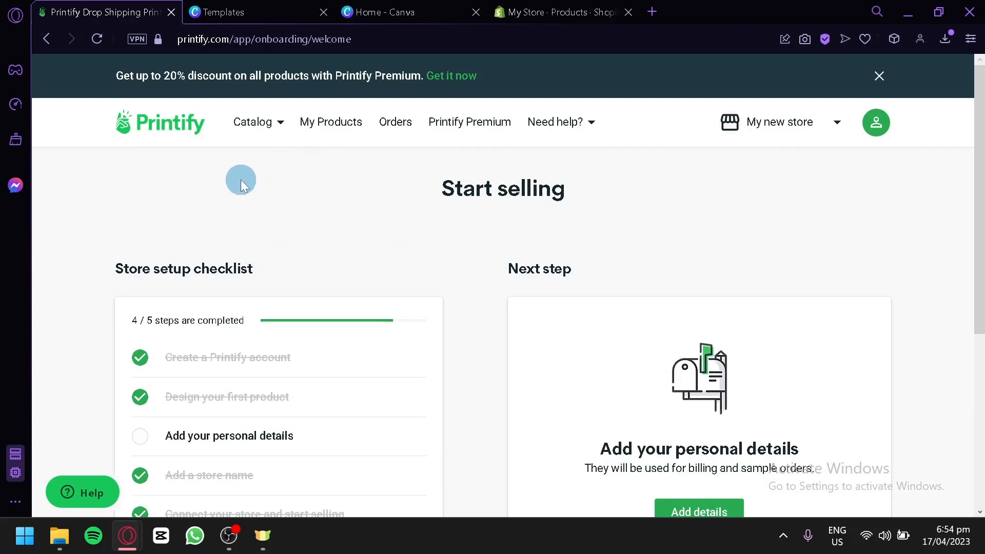
# Step: Start adding a new store to the account and check the Shopify admin that is open for it
pyautogui.click(827, 123)
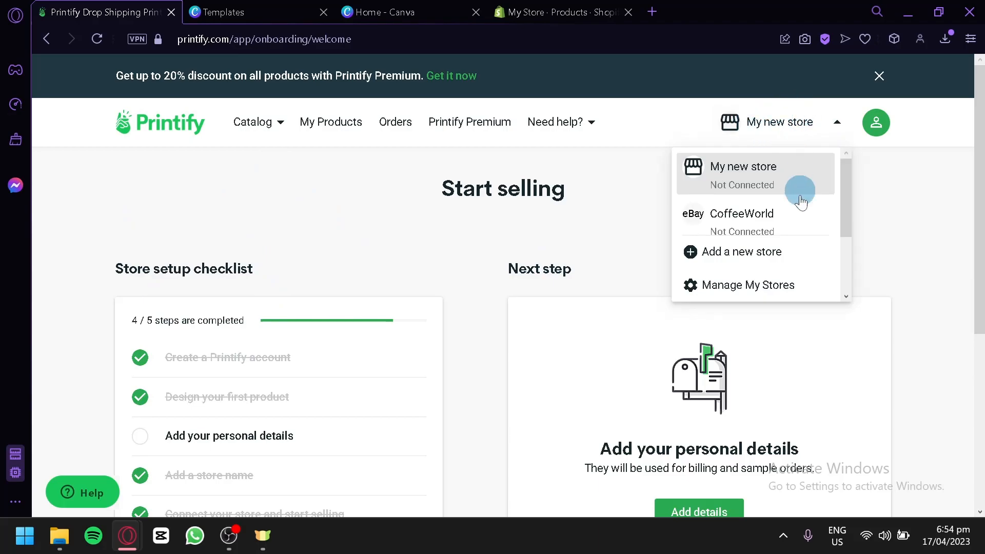
pyautogui.click(764, 256)
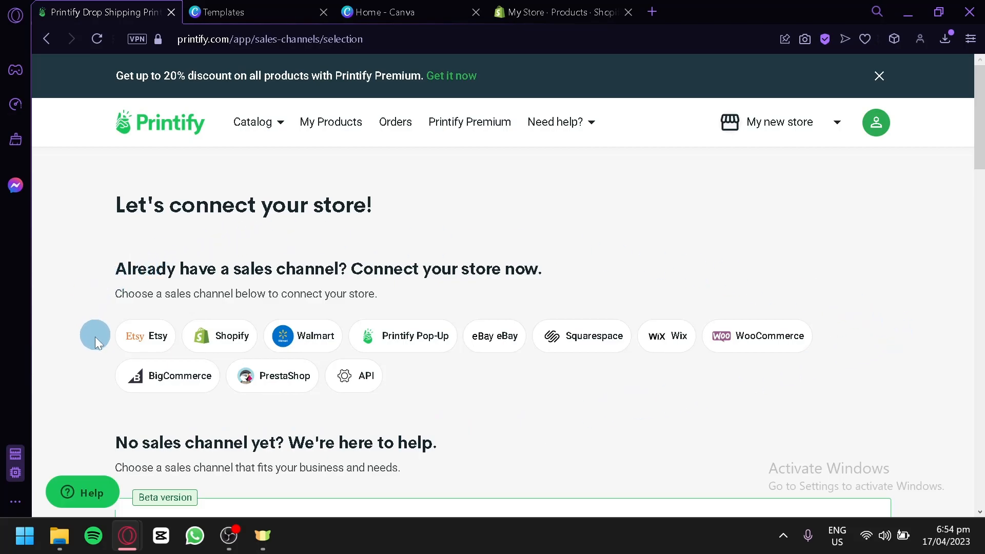
pyautogui.click(564, 11)
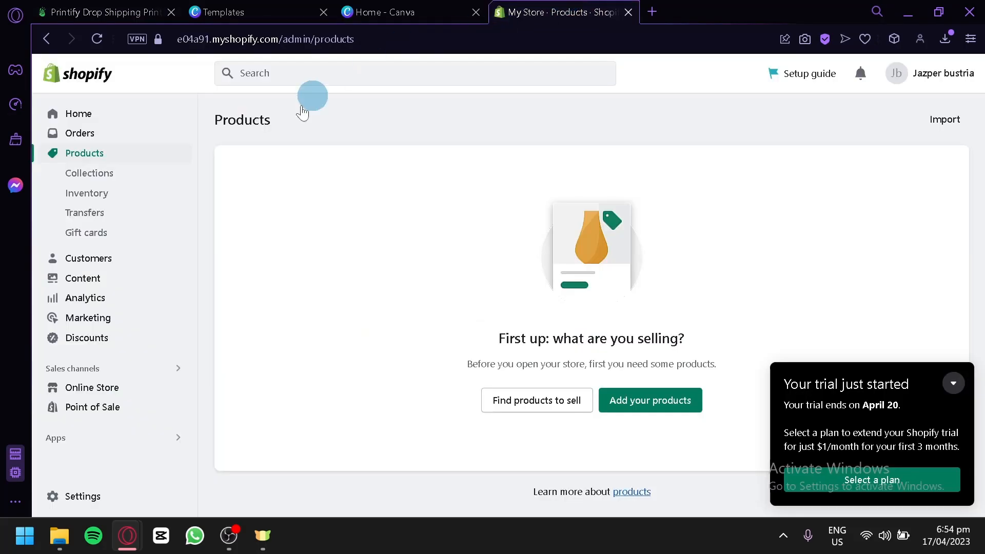
pyautogui.click(132, 9)
pyautogui.click(561, 8)
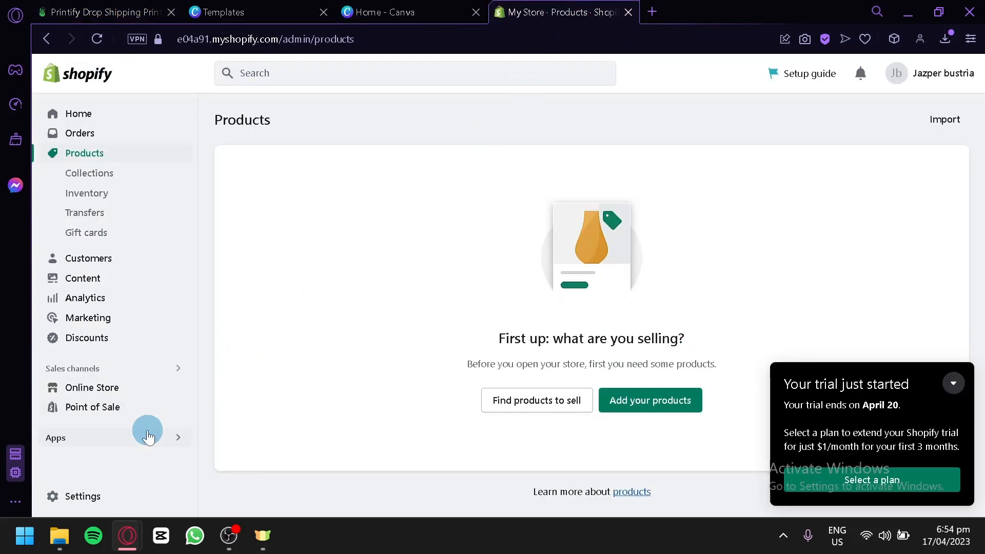
pyautogui.click(104, 15)
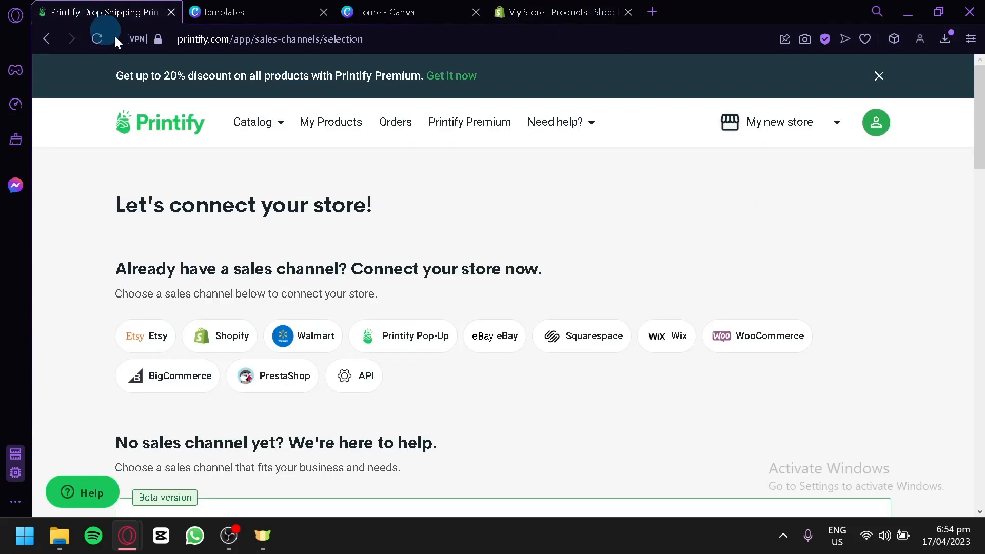
# Step: Choose Shopify as the sales channel and connect the store using the URL from its Shopify admin
pyautogui.click(238, 344)
pyautogui.click(451, 340)
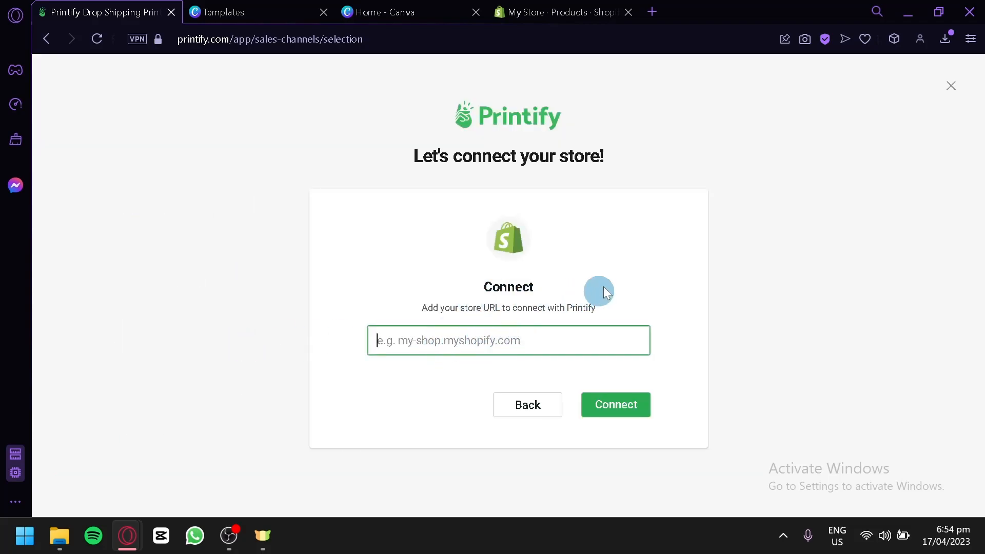
pyautogui.click(595, 10)
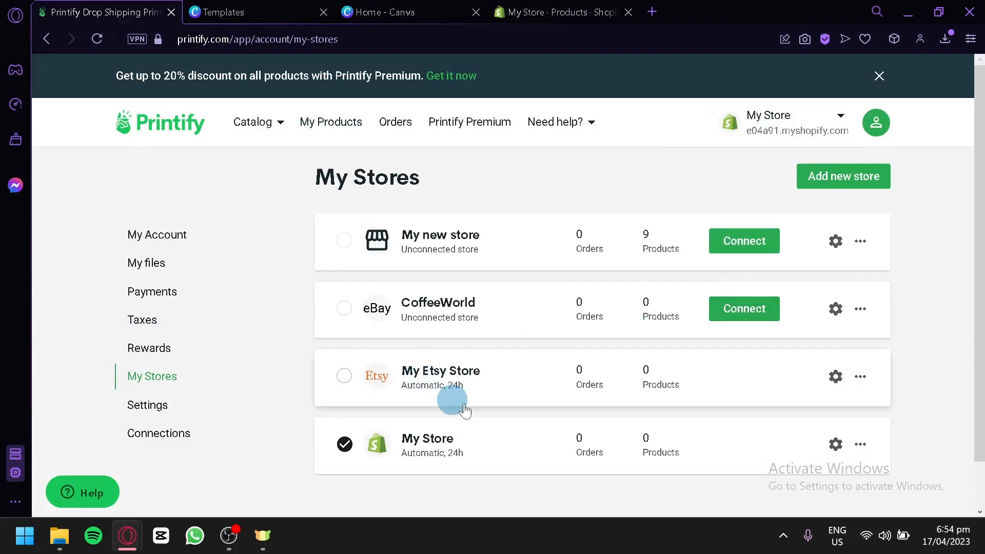
pyautogui.scroll(-1, 421, 464)
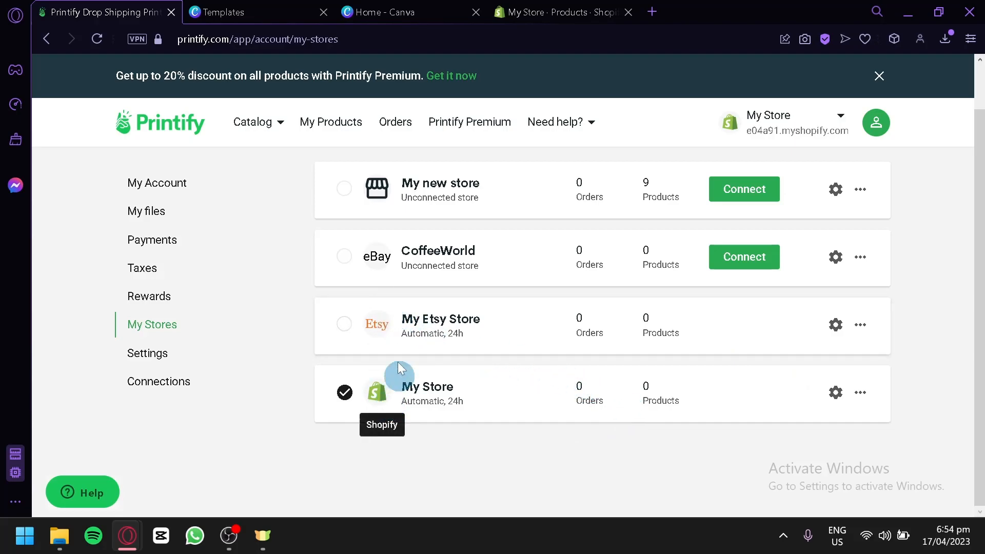
# Step: Open the connected Shopify store's product list and look through it
pyautogui.click(324, 135)
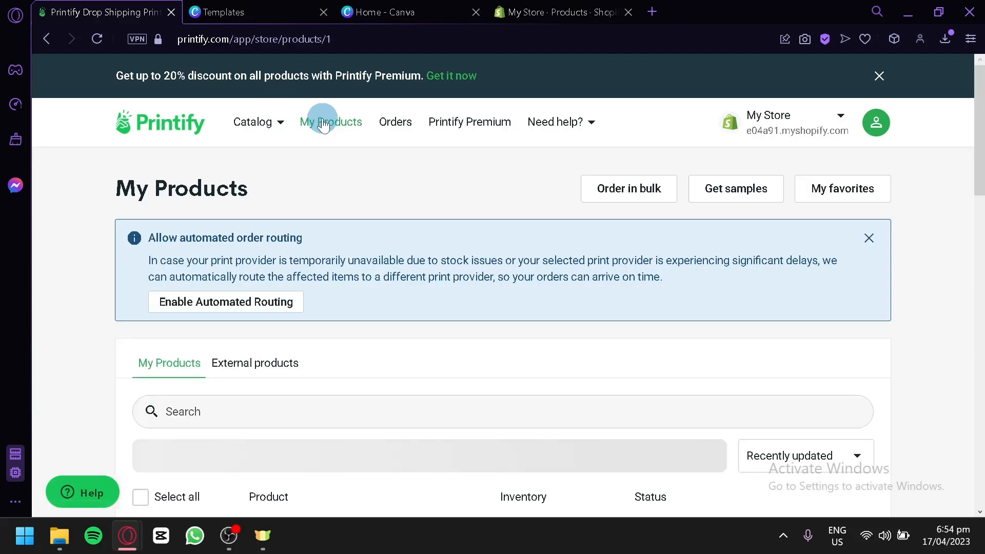
pyautogui.scroll(-4, 403, 273)
pyautogui.scroll(-1, 403, 274)
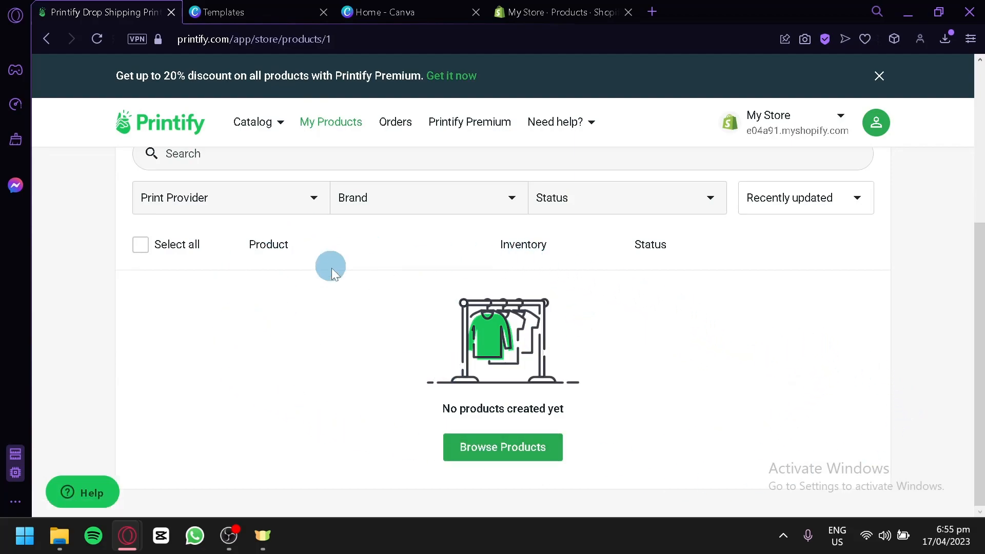
# Step: Browse the featured products and the bestsellers in the catalog
pyautogui.click(279, 119)
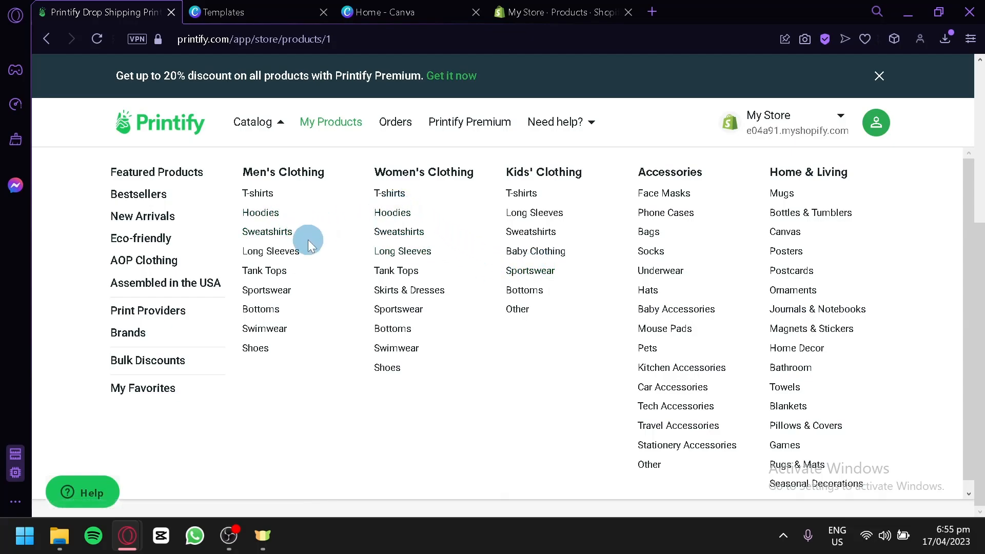
pyautogui.click(128, 172)
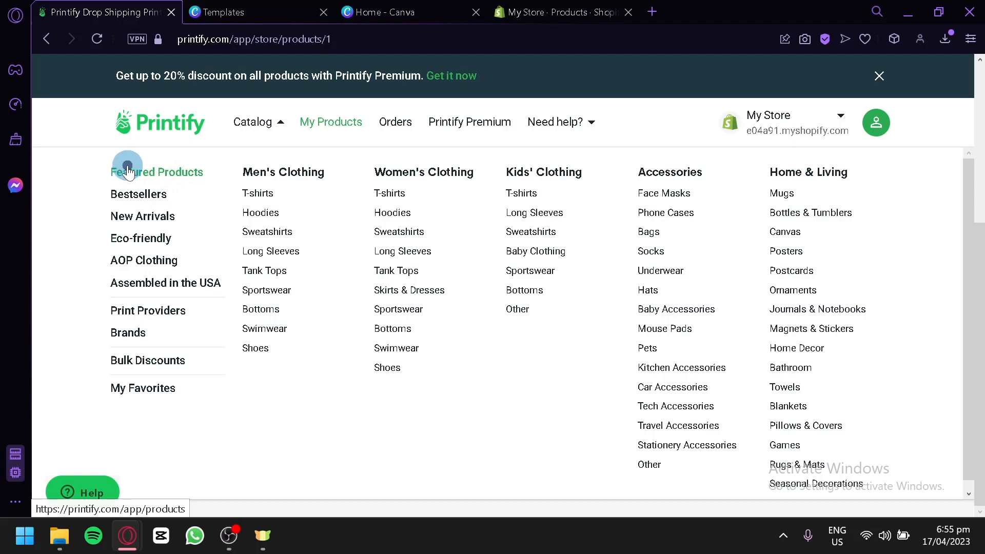
pyautogui.scroll(-5, 294, 245)
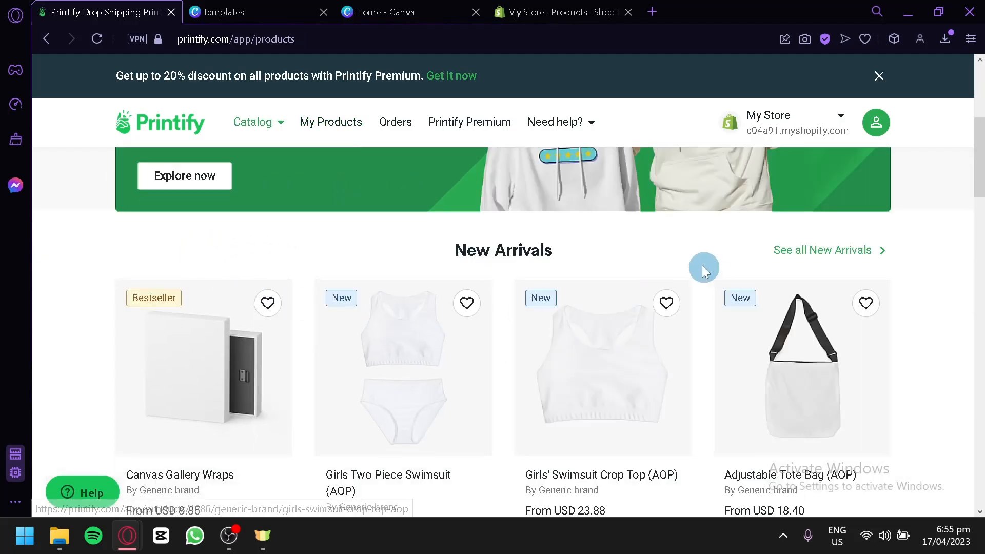
pyautogui.click(257, 125)
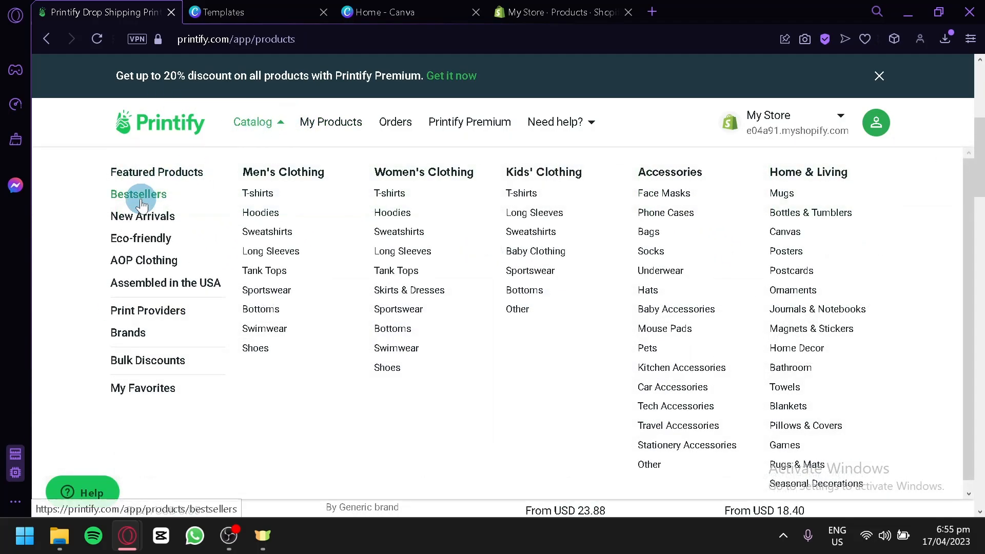
pyautogui.click(137, 191)
pyautogui.scroll(-4, 410, 257)
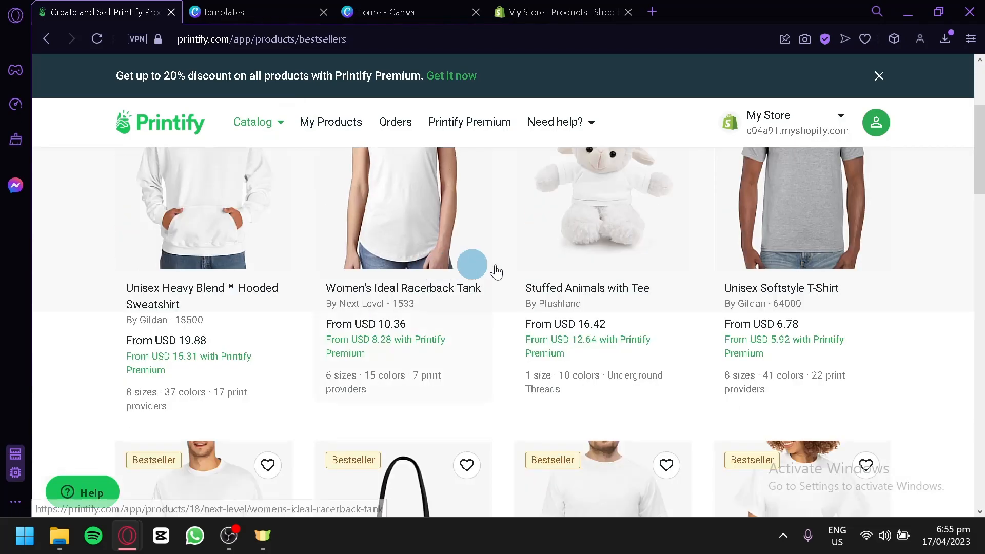
pyautogui.scroll(4, 590, 287)
# Step: Open the men's tank tops category in the catalog and look through the available models
pyautogui.click(243, 123)
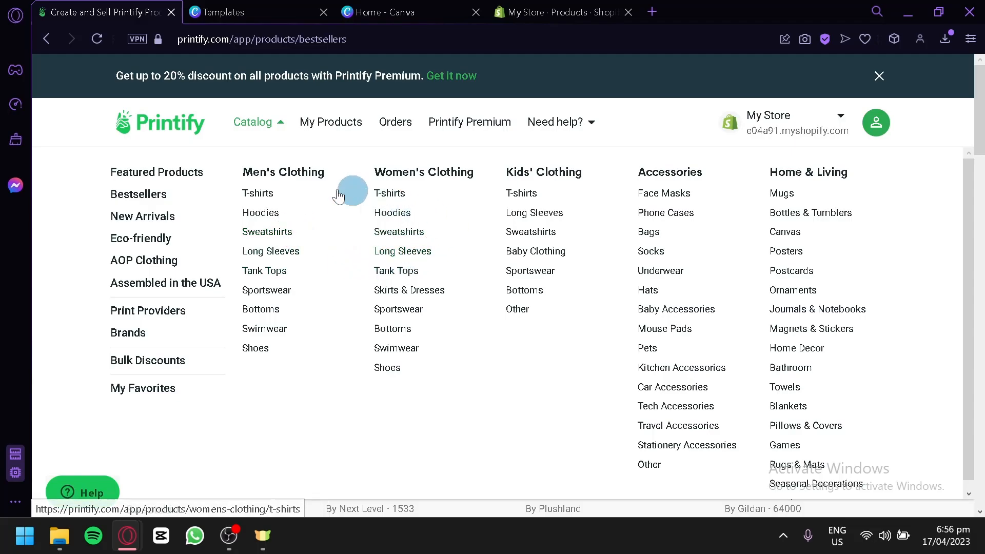
pyautogui.click(266, 272)
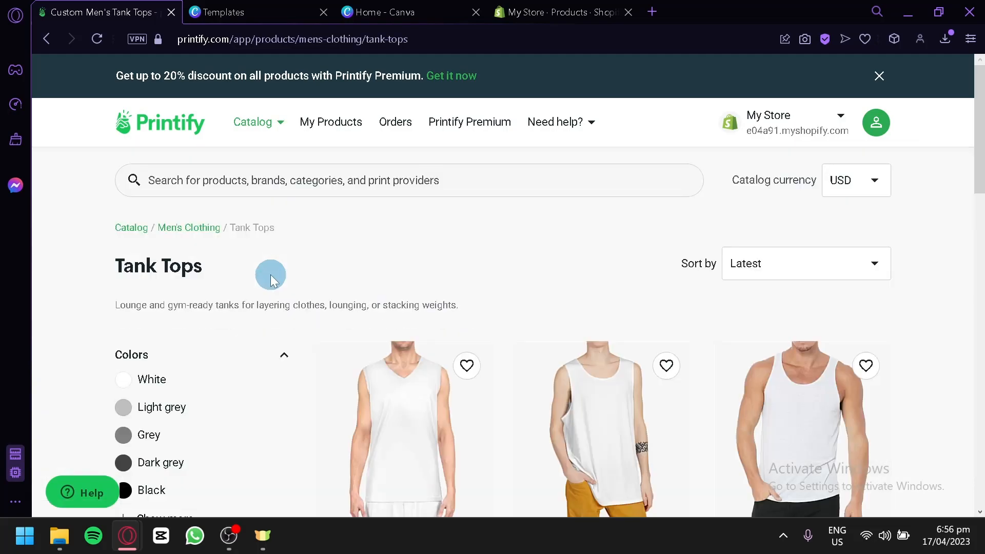
pyautogui.scroll(-4, 545, 275)
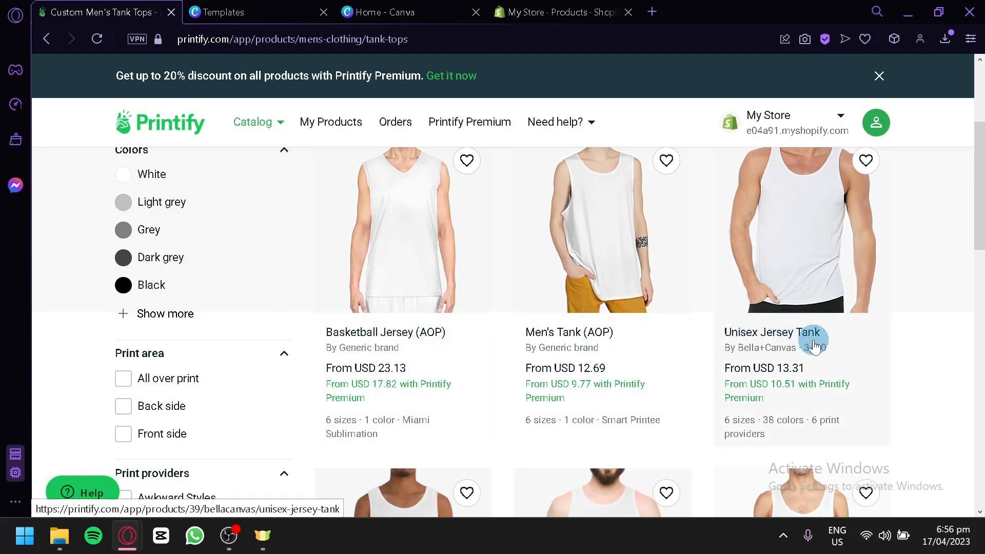
pyautogui.scroll(-15, 809, 334)
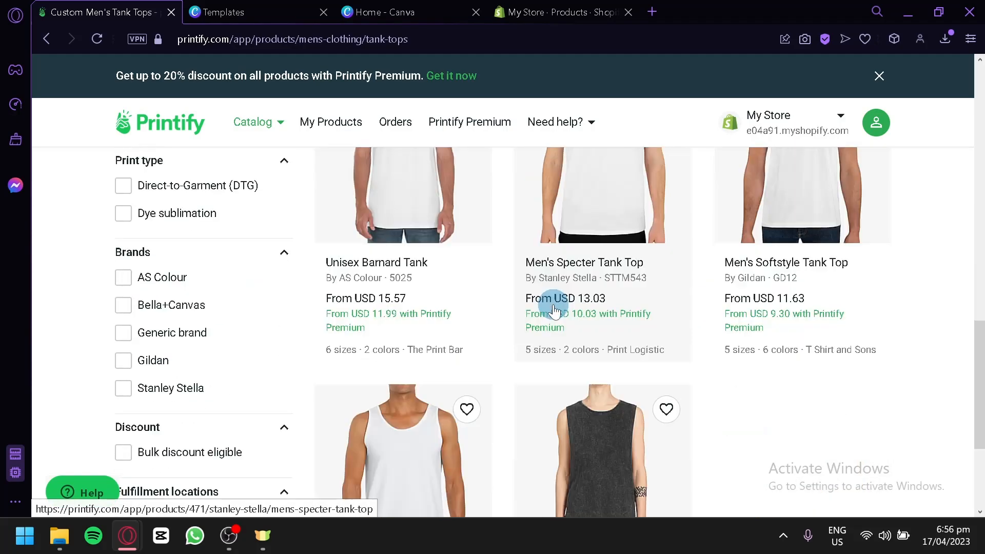
pyautogui.scroll(-2, 631, 259)
pyautogui.scroll(13, 728, 299)
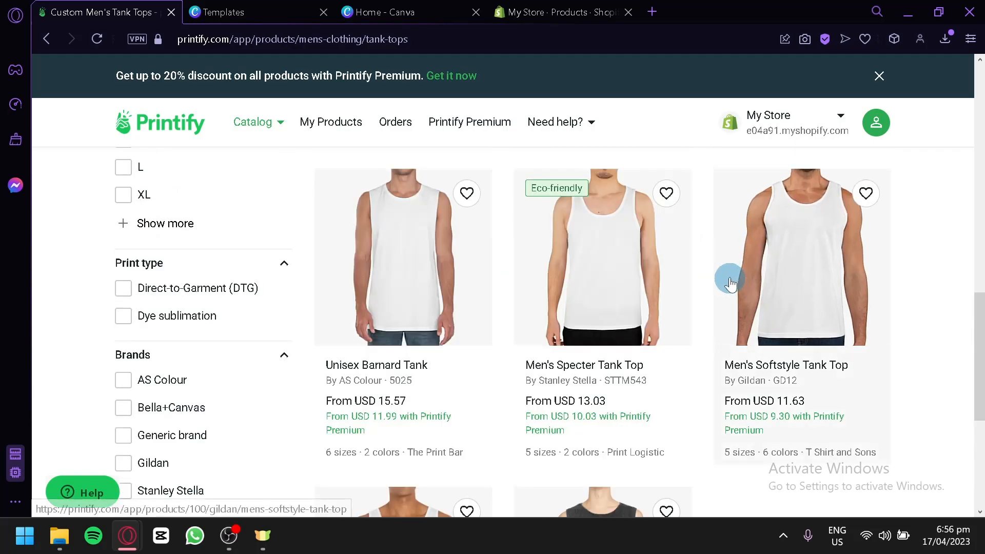
pyautogui.scroll(7, 624, 425)
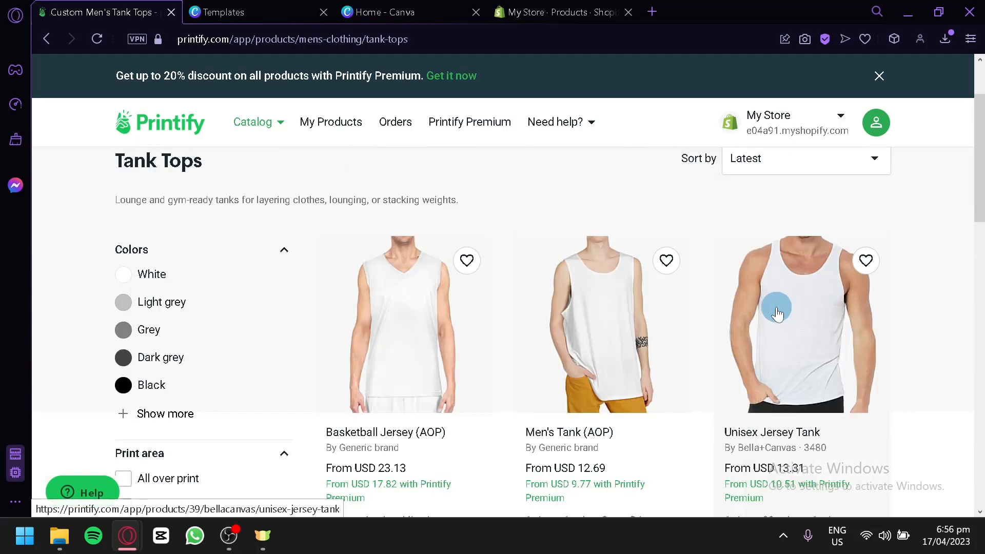
# Step: Open the Men's Tank (AOP) product and review its full description, key features and print provider offer
pyautogui.click(638, 336)
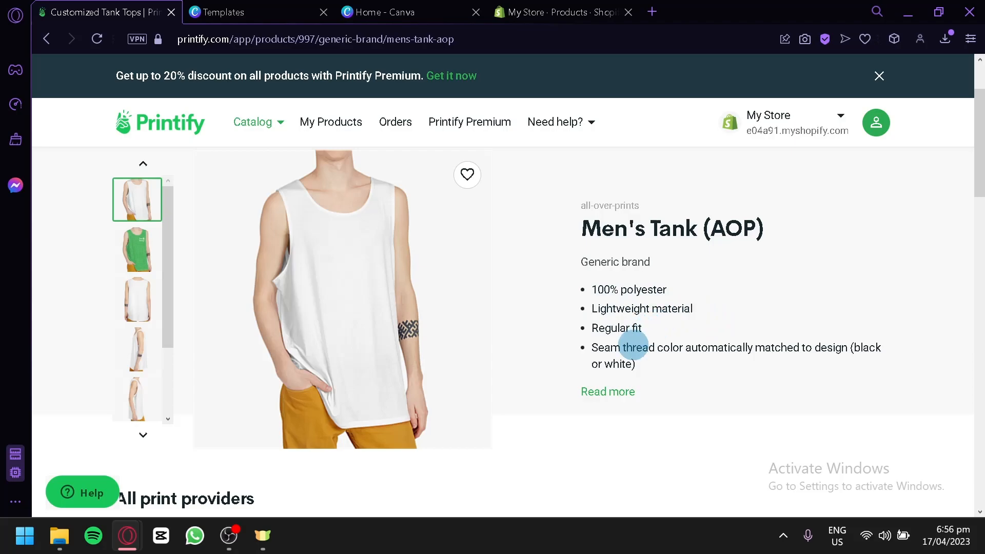
pyautogui.click(607, 392)
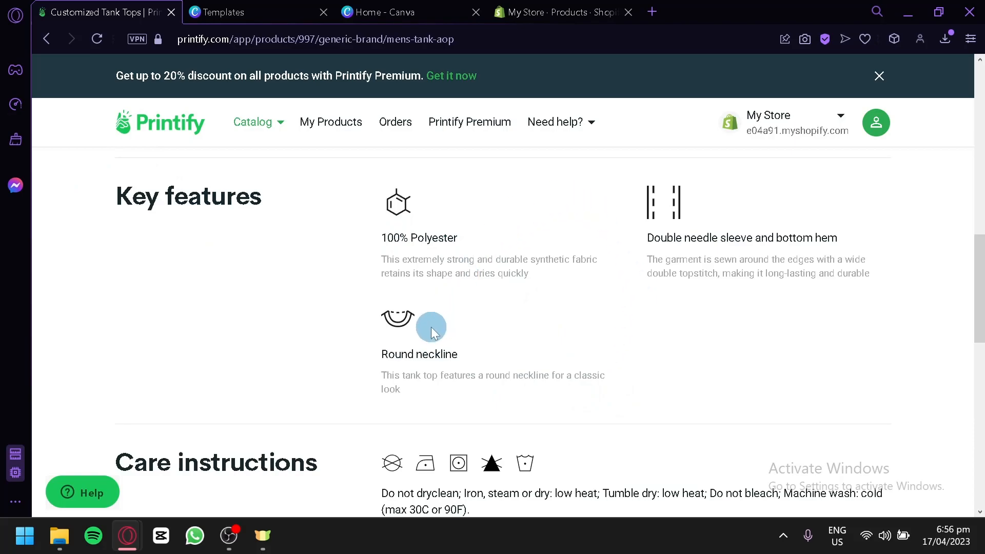
pyautogui.scroll(12, 431, 328)
pyautogui.scroll(-4, 208, 306)
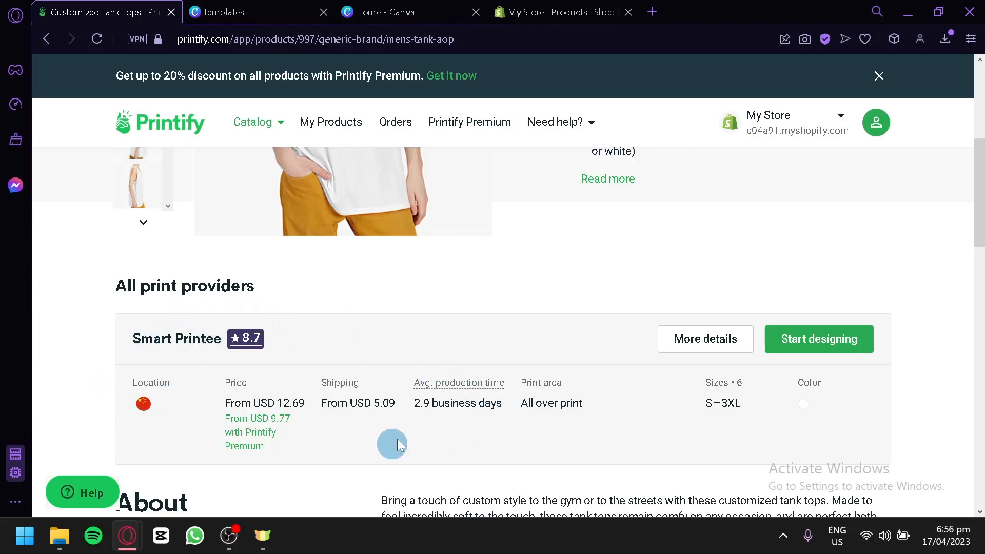
pyautogui.scroll(4, 338, 237)
pyautogui.scroll(-4, 339, 234)
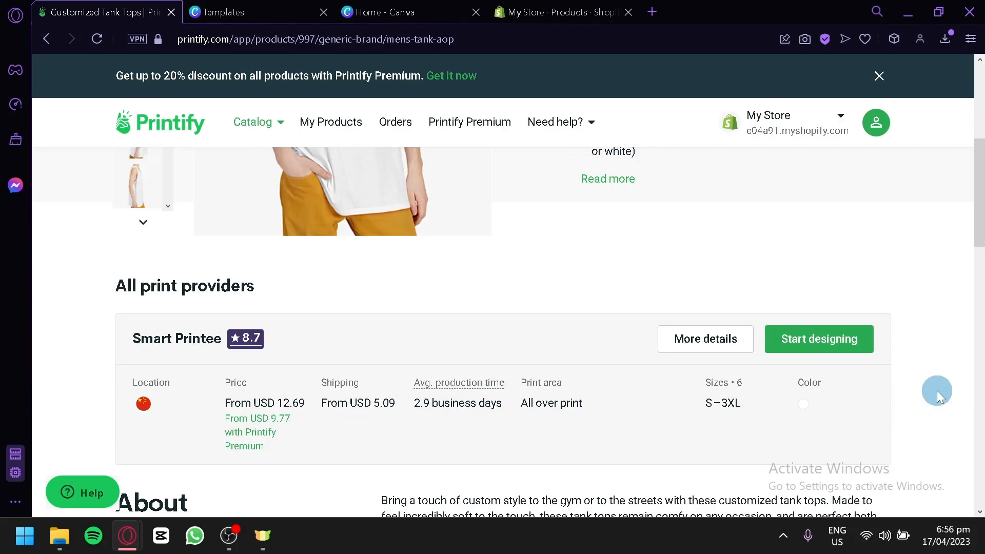
# Step: Start designing the Men's Tank (AOP) with print provider Smart Printee and dismiss the designing guidelines
pyautogui.click(830, 347)
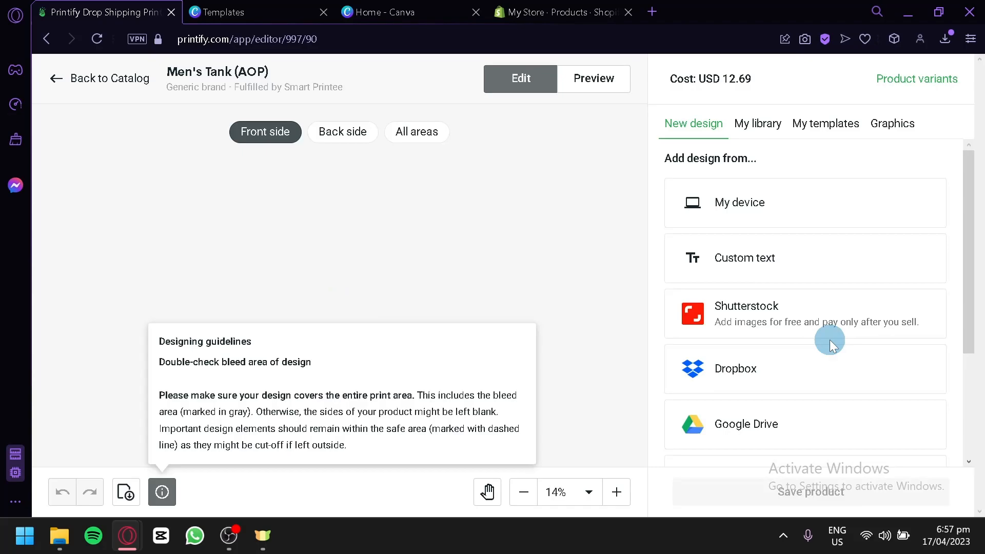
pyautogui.click(479, 265)
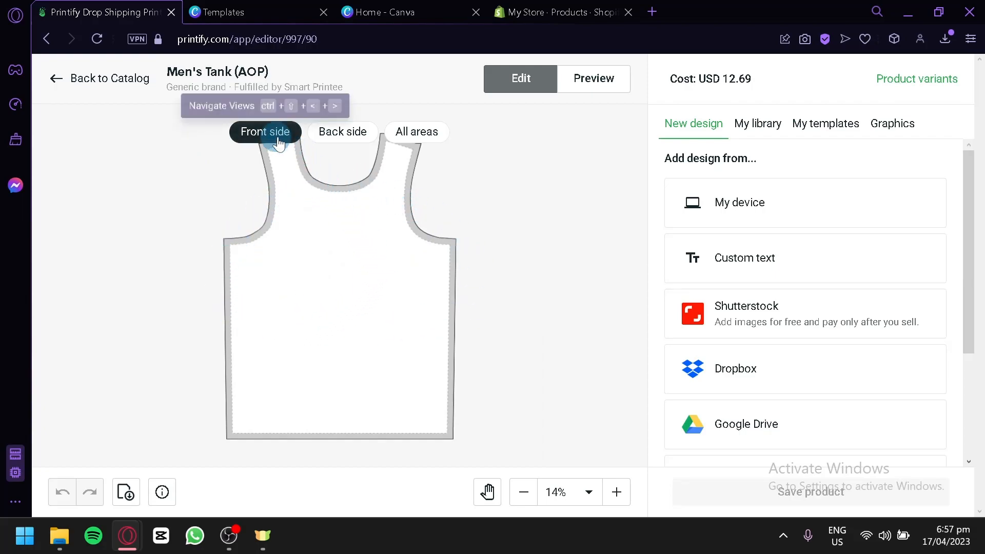
# Step: View the tank's back side and all print areas, return to the front side, and examine the design sources and print file requirements
pyautogui.click(337, 132)
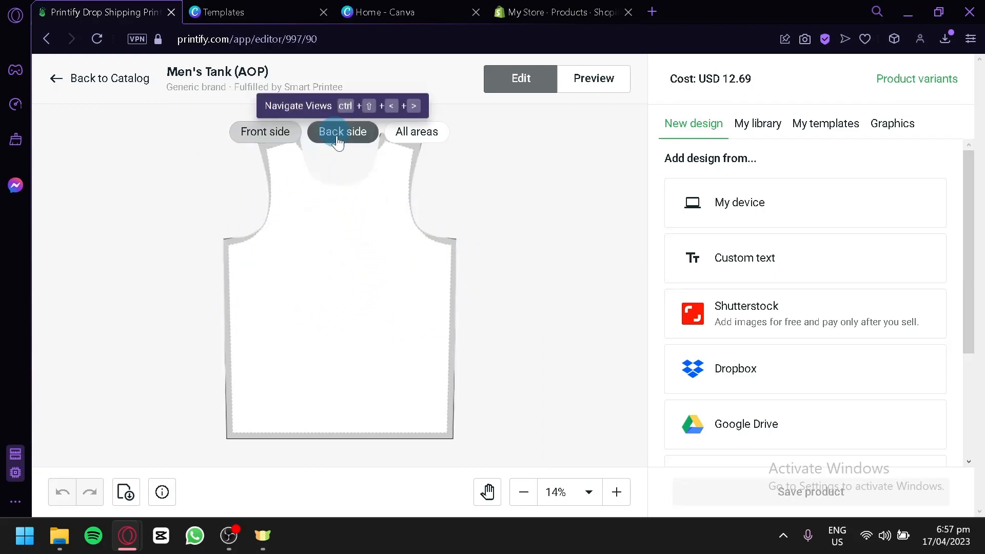
pyautogui.click(418, 136)
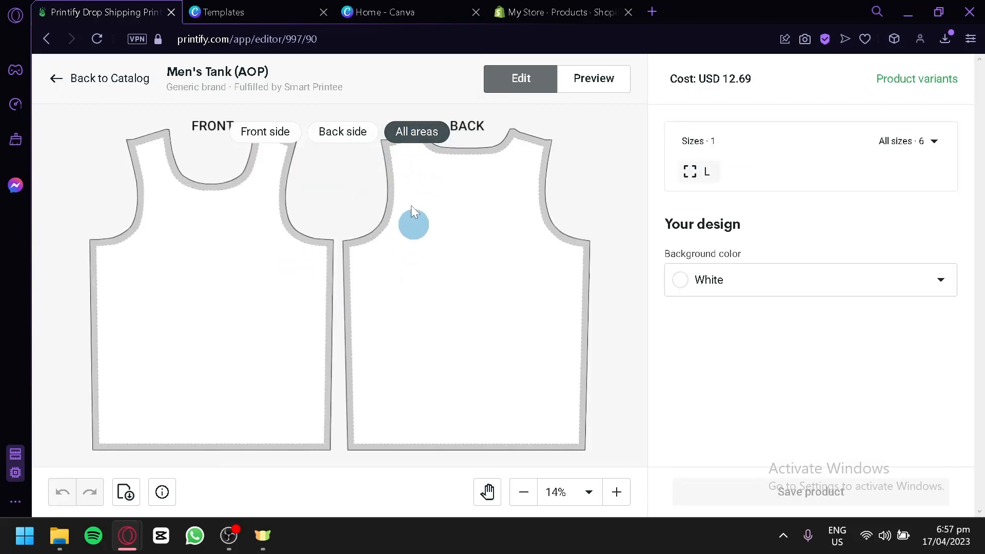
pyautogui.click(265, 137)
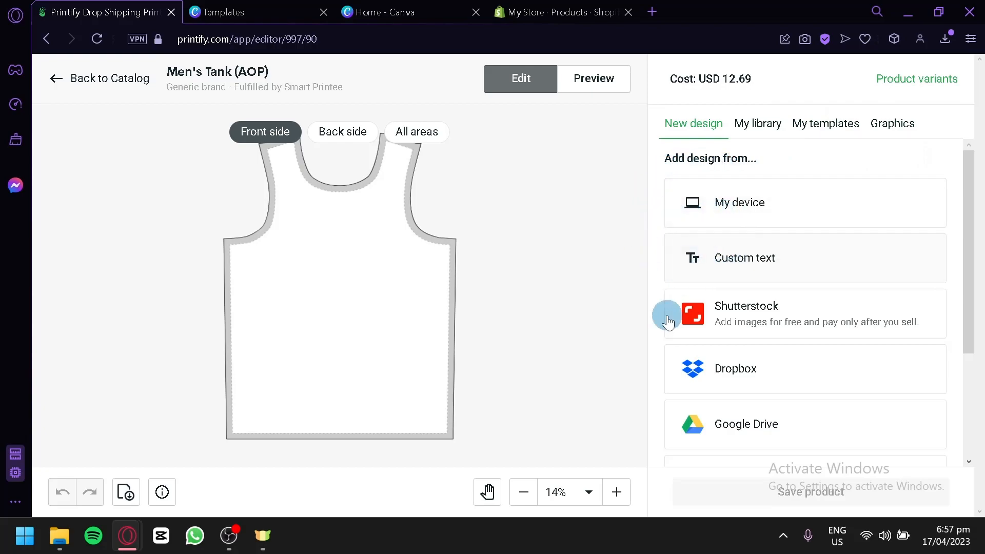
pyautogui.scroll(-3, 675, 371)
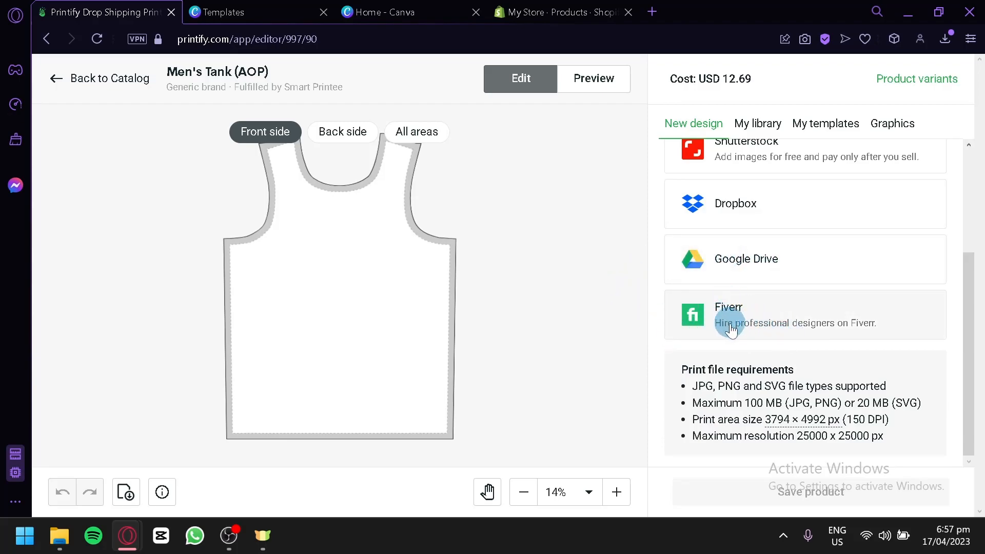
# Step: Look through the ready-made graphics for the tank, from the text elements to the seasonal collections
pyautogui.click(752, 123)
pyautogui.click(844, 135)
pyautogui.click(895, 131)
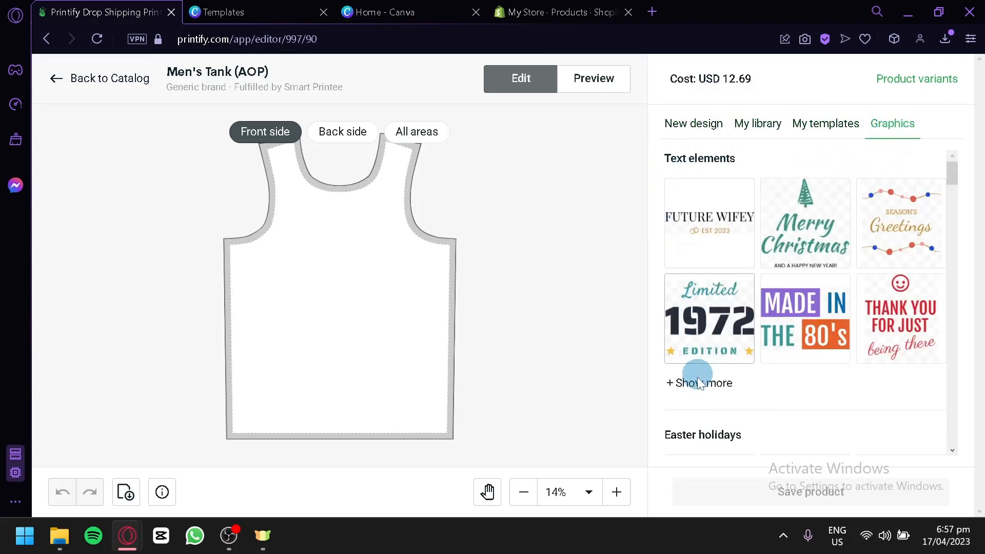
pyautogui.scroll(-6, 862, 308)
pyautogui.scroll(-4, 759, 205)
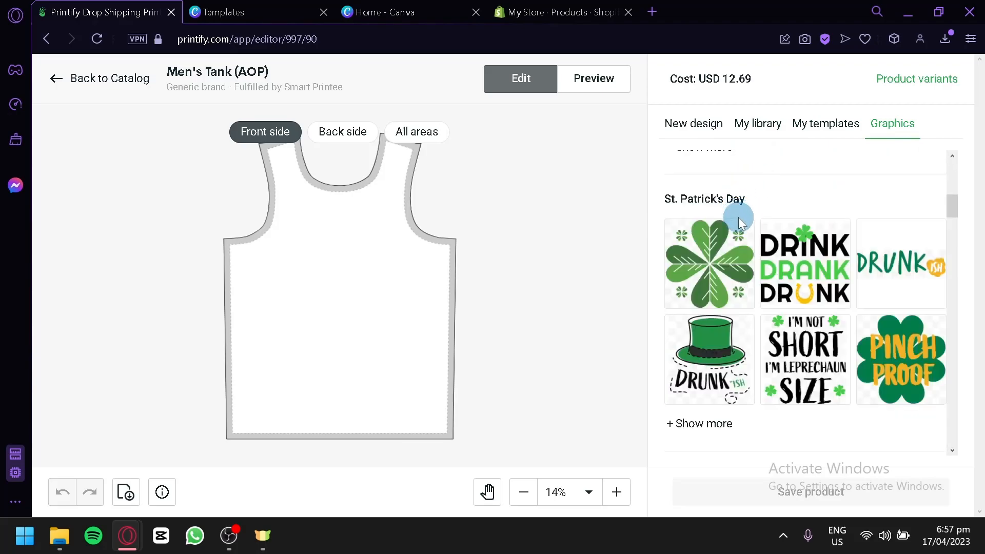
pyautogui.scroll(-6, 836, 176)
pyautogui.scroll(4, 839, 238)
pyautogui.scroll(8, 838, 239)
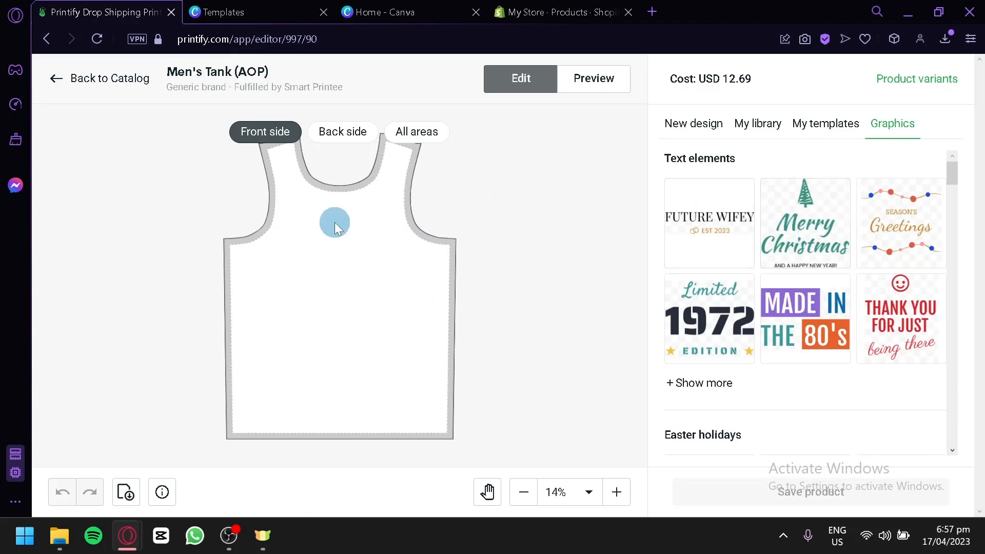
# Step: Switch to Canva and search its templates for "t-shirt"
pyautogui.click(396, 7)
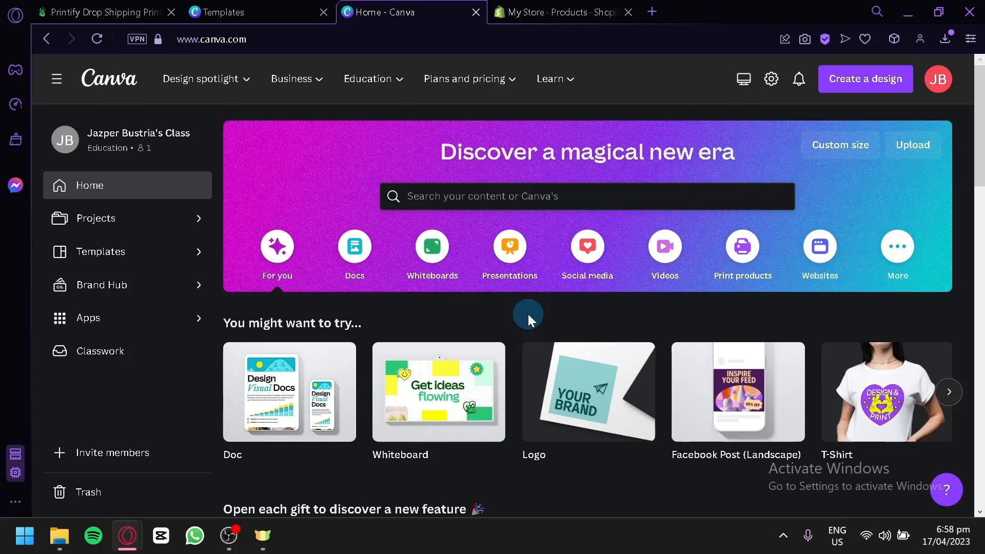
pyautogui.click(524, 197)
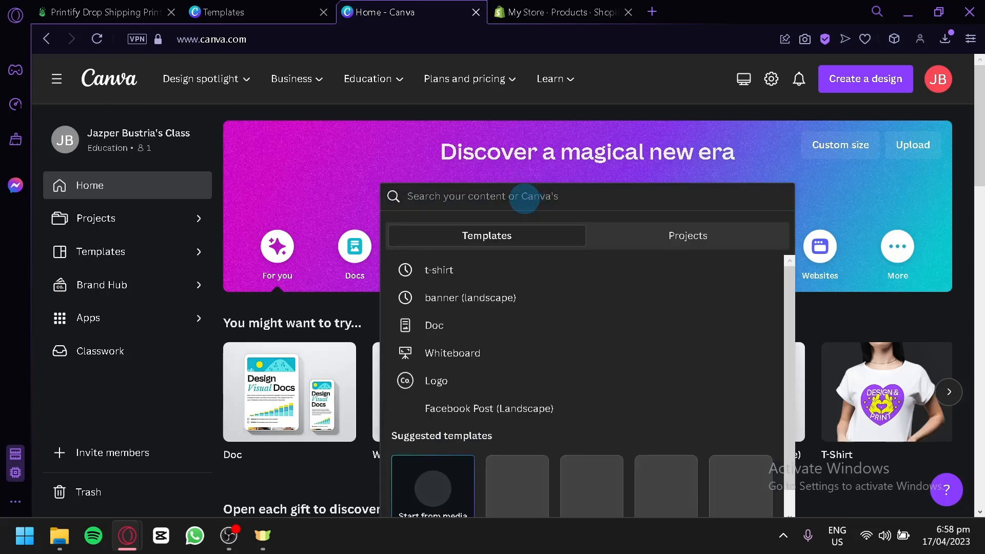
pyautogui.click(516, 276)
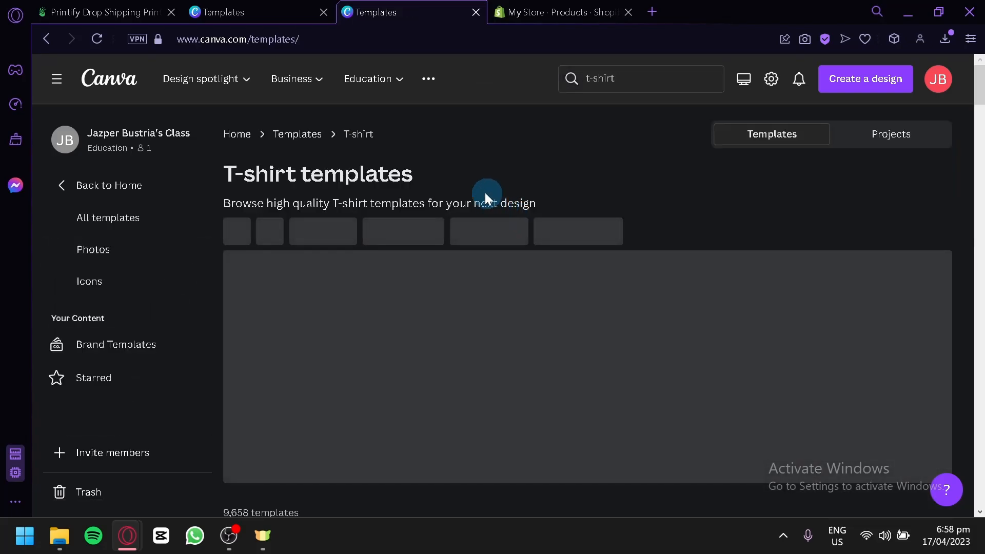
pyautogui.scroll(-5, 297, 203)
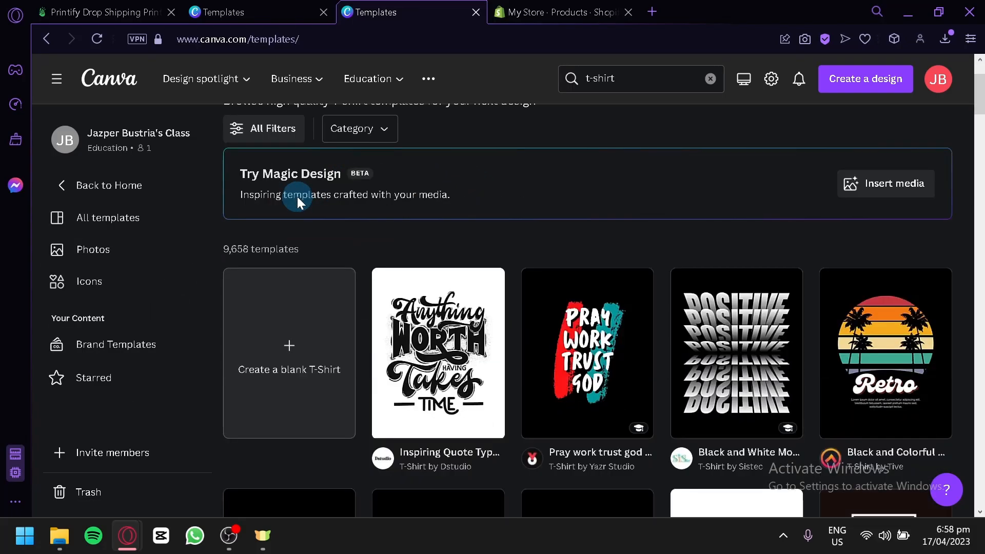
pyautogui.scroll(2, 362, 153)
pyautogui.scroll(4, 362, 153)
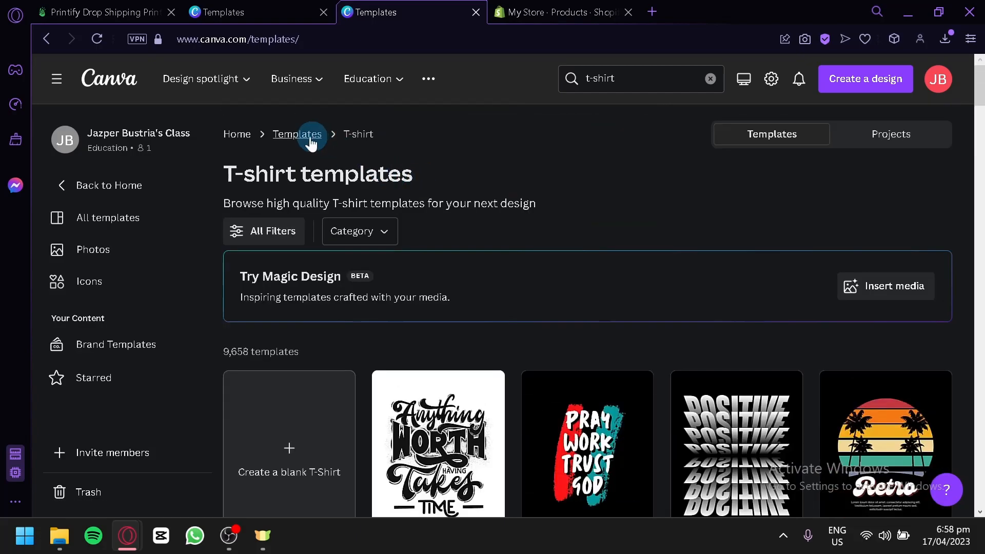
pyautogui.click(517, 77)
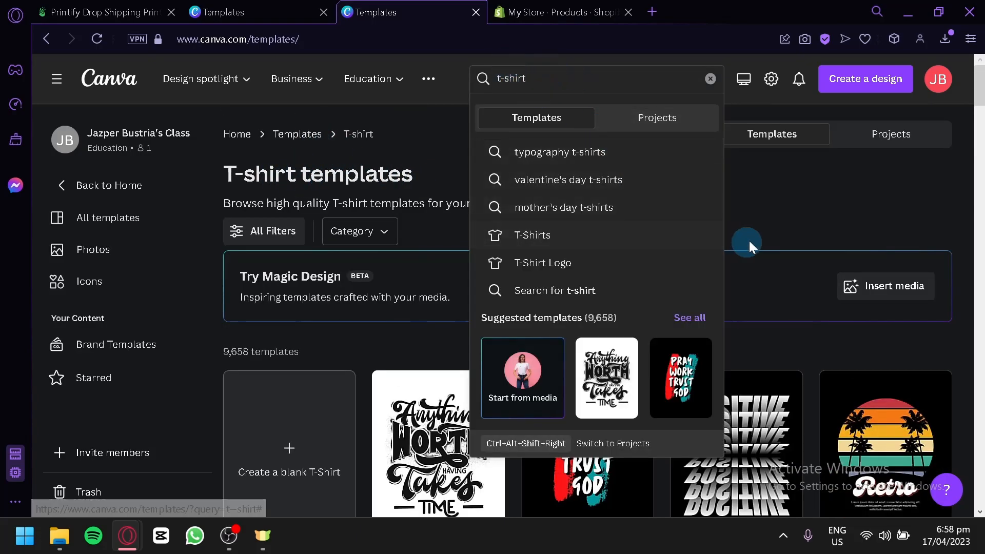
pyautogui.click(759, 214)
# Step: Find the Black and White Texture Typography T Shirt template among the results and open it for customizing
pyautogui.scroll(-5, 666, 218)
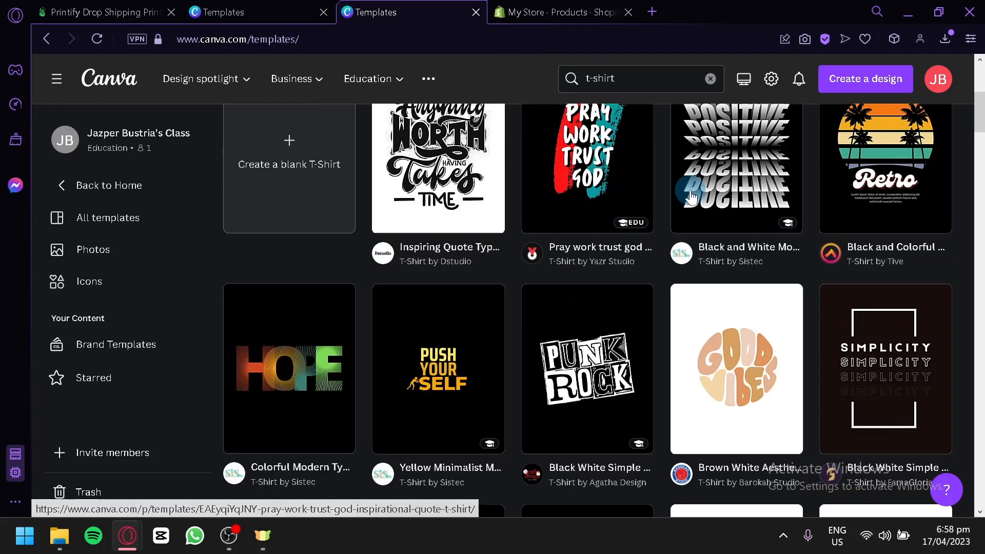
pyautogui.scroll(-3, 842, 206)
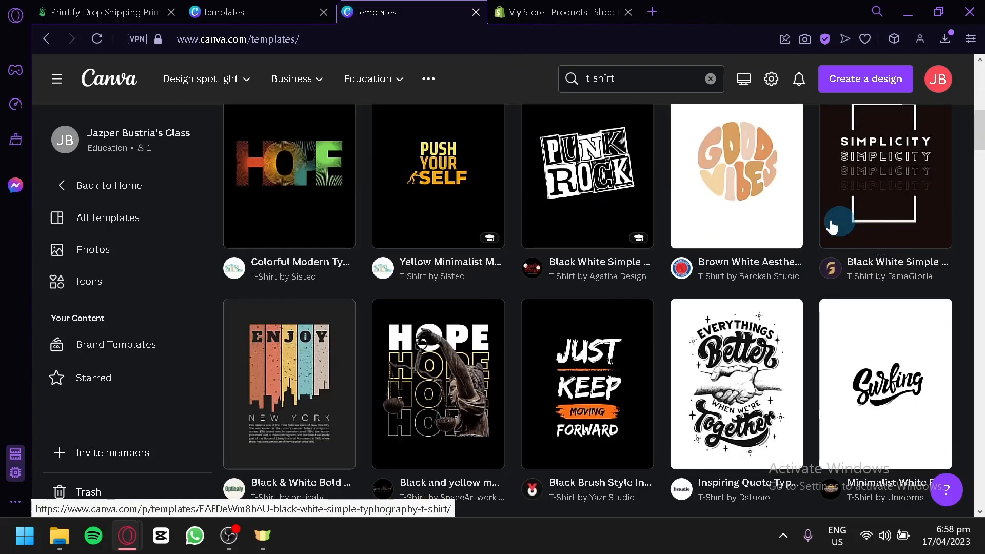
pyautogui.scroll(-3, 504, 186)
pyautogui.scroll(-2, 348, 216)
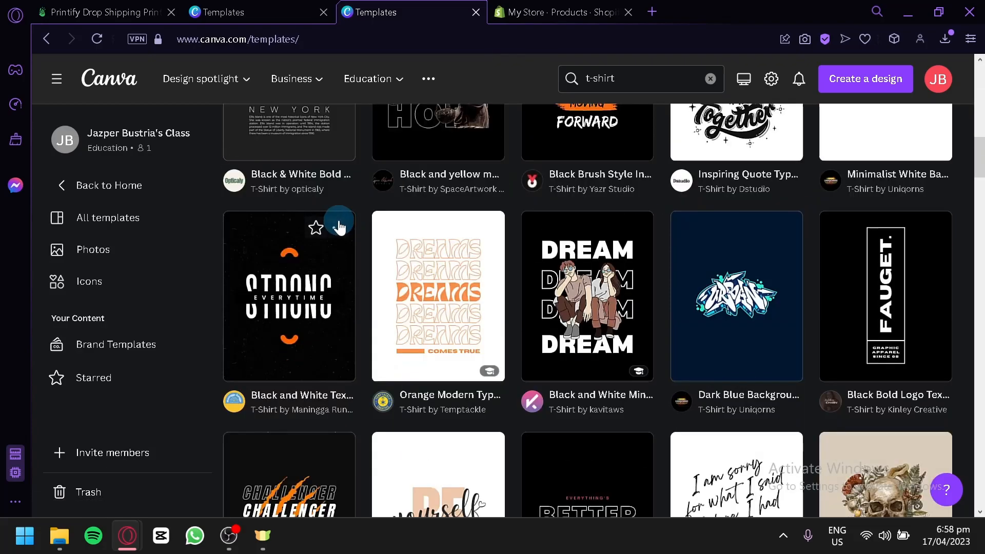
pyautogui.scroll(-2, 338, 225)
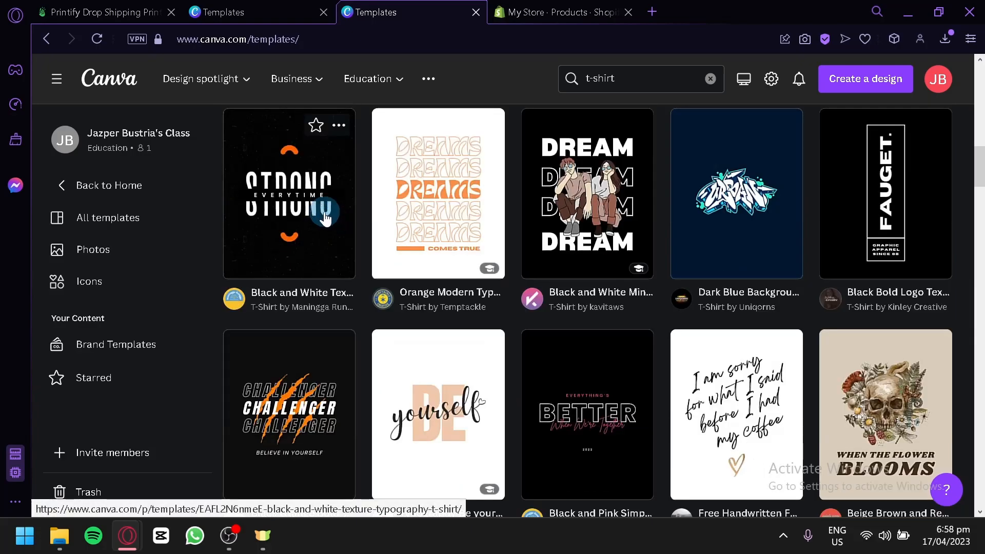
pyautogui.click(324, 217)
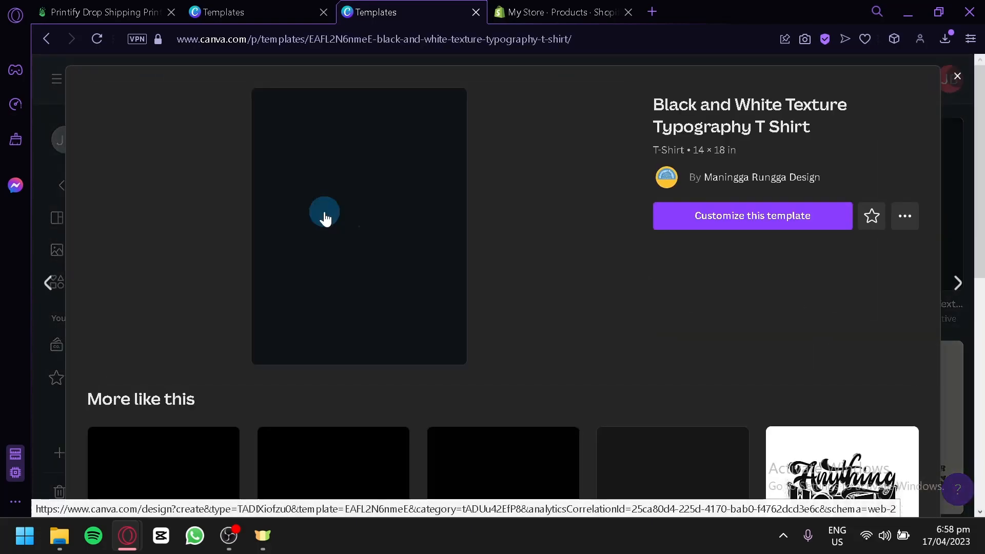
pyautogui.click(755, 222)
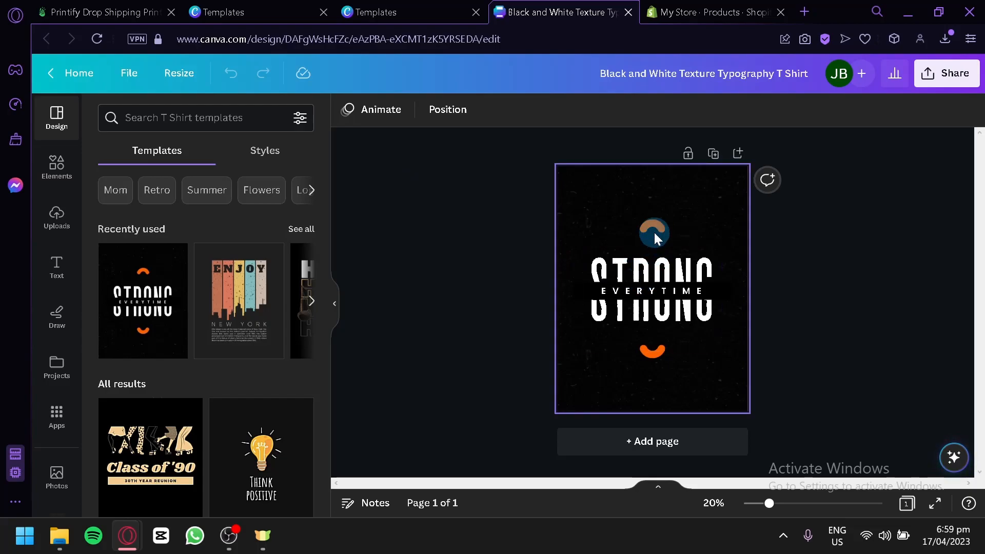
# Step: Nudge the orange arc below the STRONG text slightly sideways and select the STRONG text
pyautogui.click(651, 352)
pyautogui.moveTo(654, 351)
pyautogui.mouseDown()
pyautogui.moveTo(670, 354)
pyautogui.moveTo(651, 403)
pyautogui.moveTo(651, 351)
pyautogui.mouseUp()
pyautogui.click(660, 277)
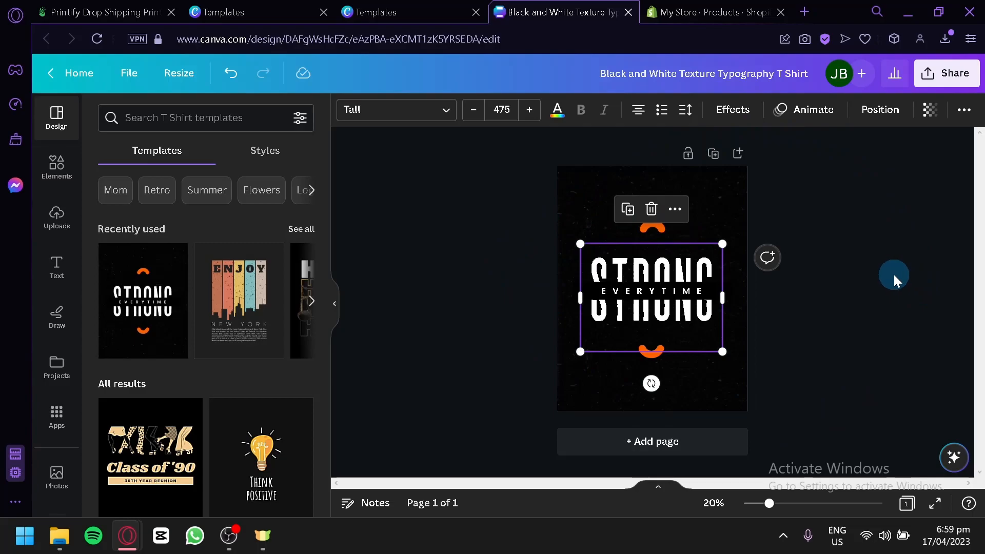
# Step: Search the design elements for "space" and show all matching graphics
pyautogui.click(70, 167)
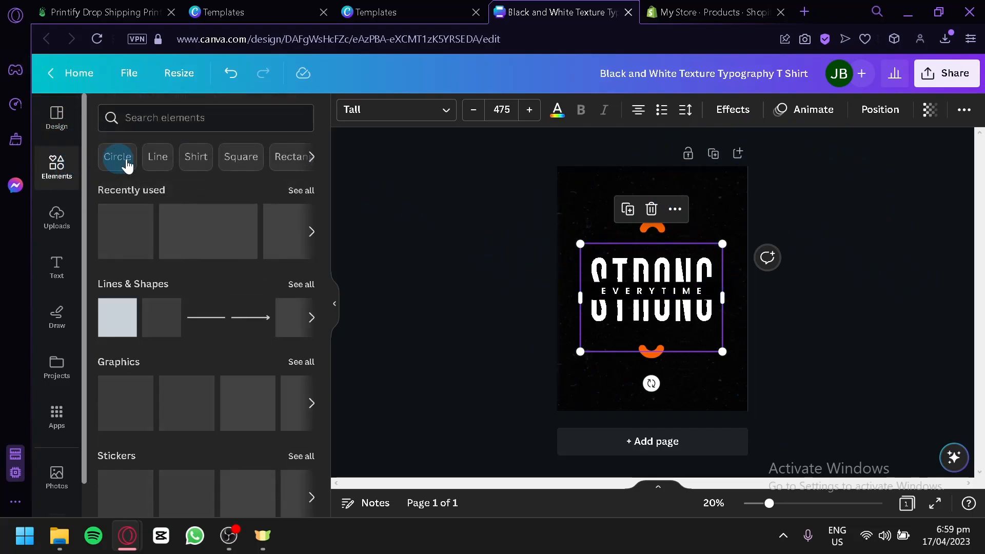
pyautogui.click(188, 155)
pyautogui.click(200, 123)
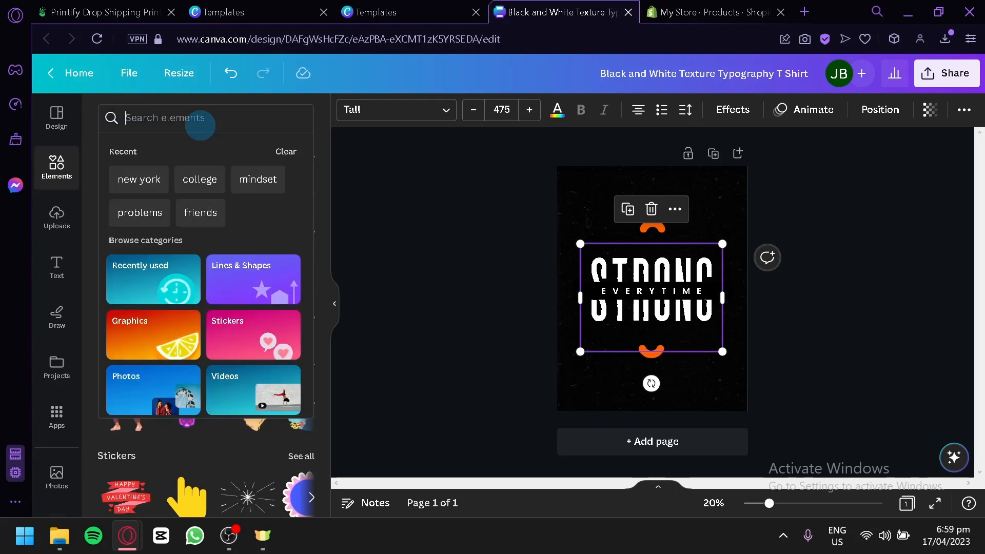
pyautogui.write('top')
pyautogui.press('BackSpace')
pyautogui.press('BackSpace')
pyautogui.press('BackSpace')
pyautogui.write('space')
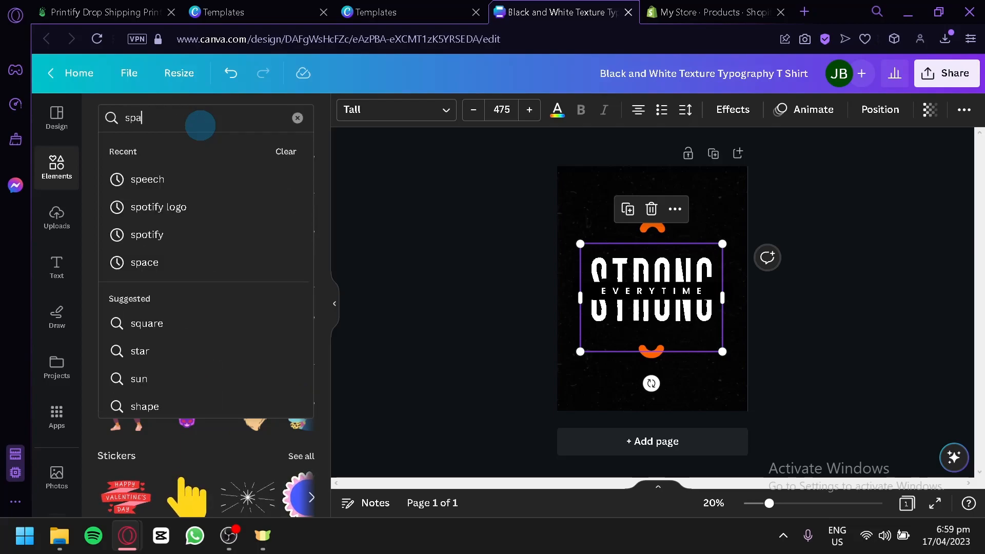
pyautogui.press('Return')
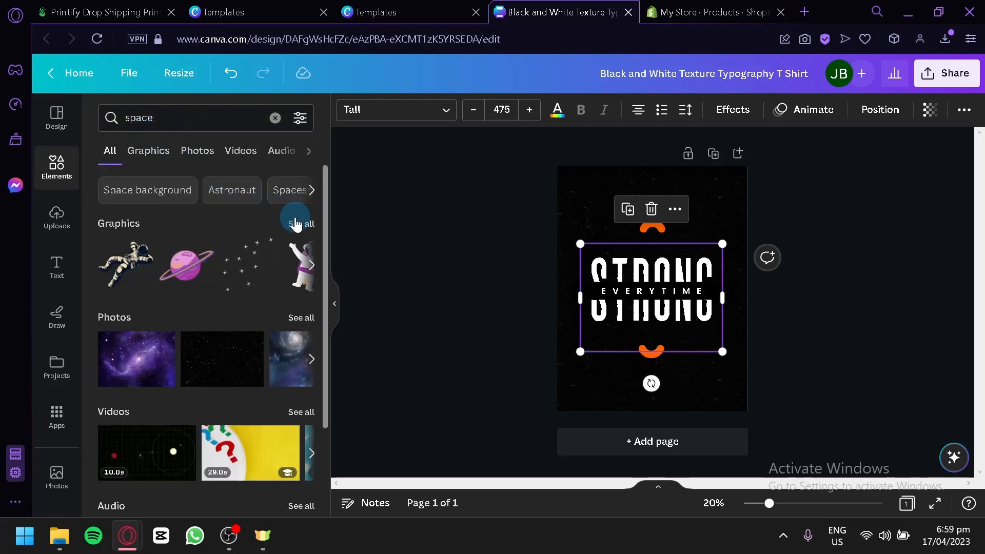
pyautogui.click(303, 224)
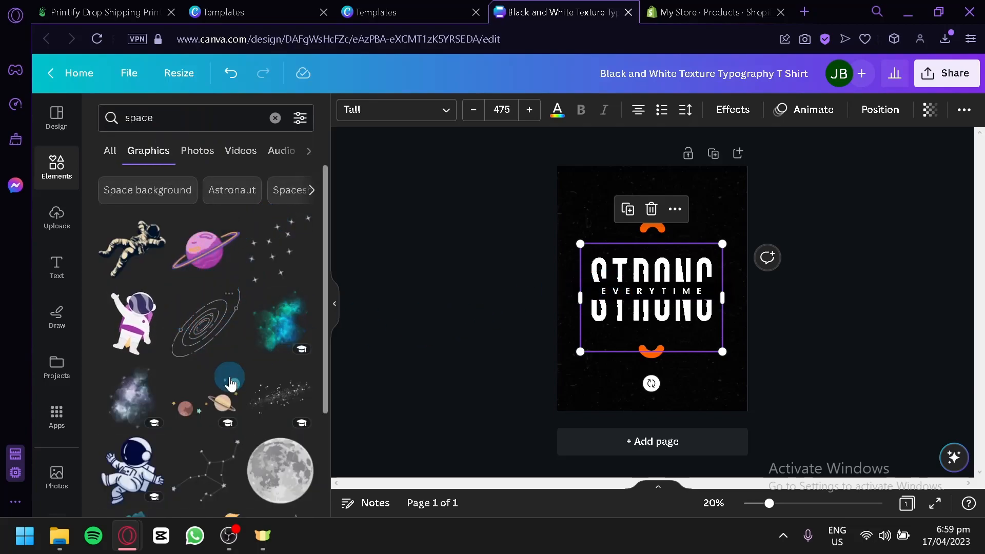
# Step: Add the constellation graphic to the page, enlarge it beyond the page edges and centre it over the design
pyautogui.scroll(-5, 247, 283)
pyautogui.scroll(-2, 266, 282)
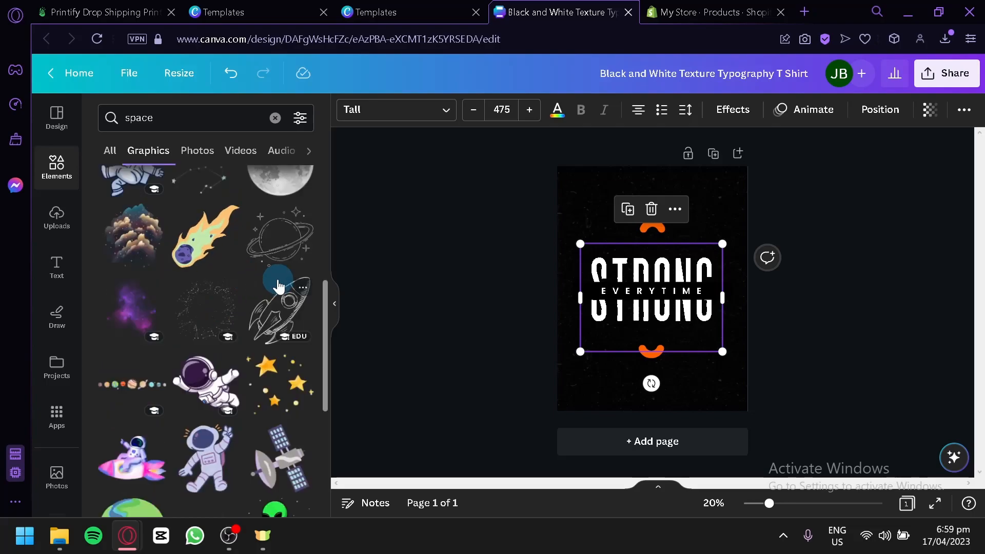
pyautogui.moveTo(208, 320); pyautogui.dragTo(585, 221)
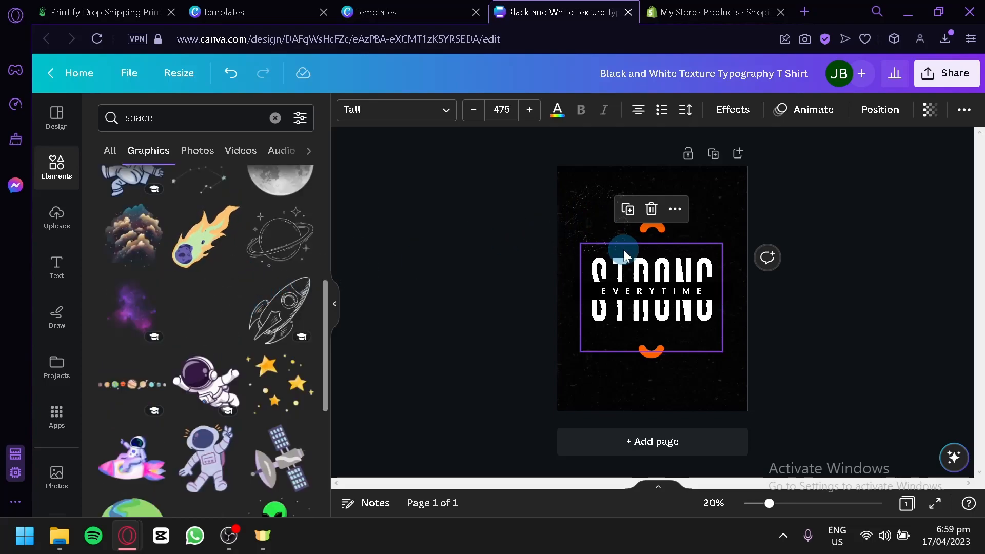
pyautogui.moveTo(634, 260); pyautogui.dragTo(872, 512)
pyautogui.moveTo(722, 371); pyautogui.dragTo(685, 357)
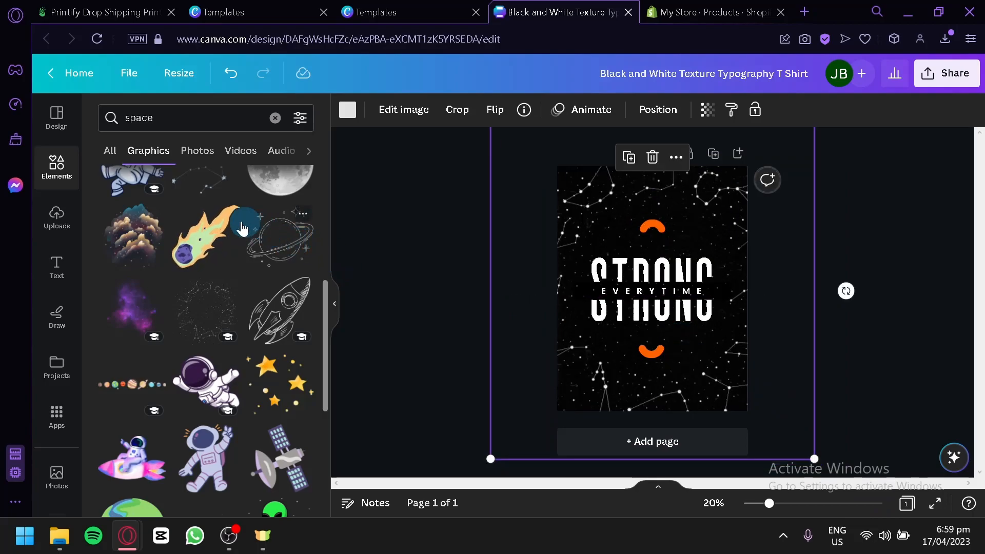
pyautogui.scroll(-6, 226, 282)
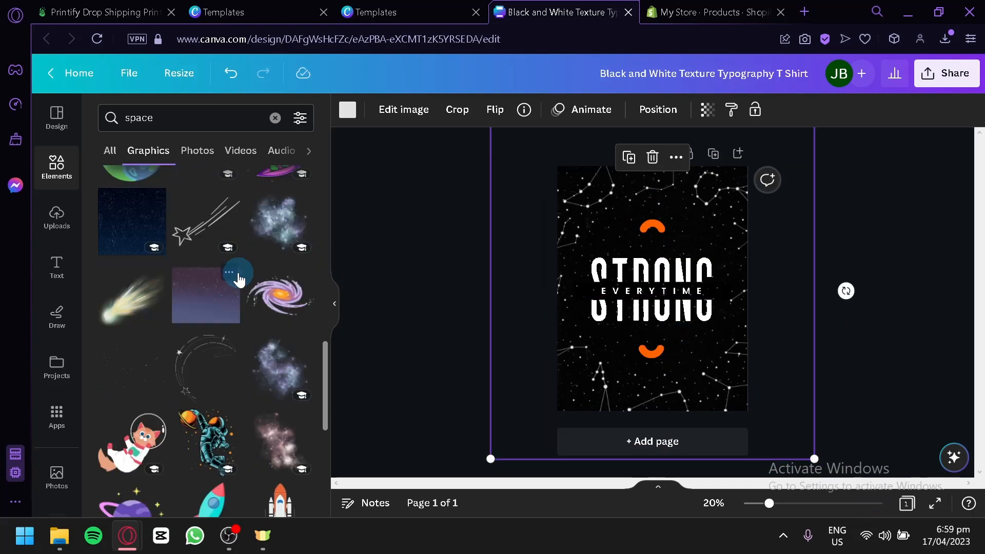
pyautogui.scroll(5, 226, 267)
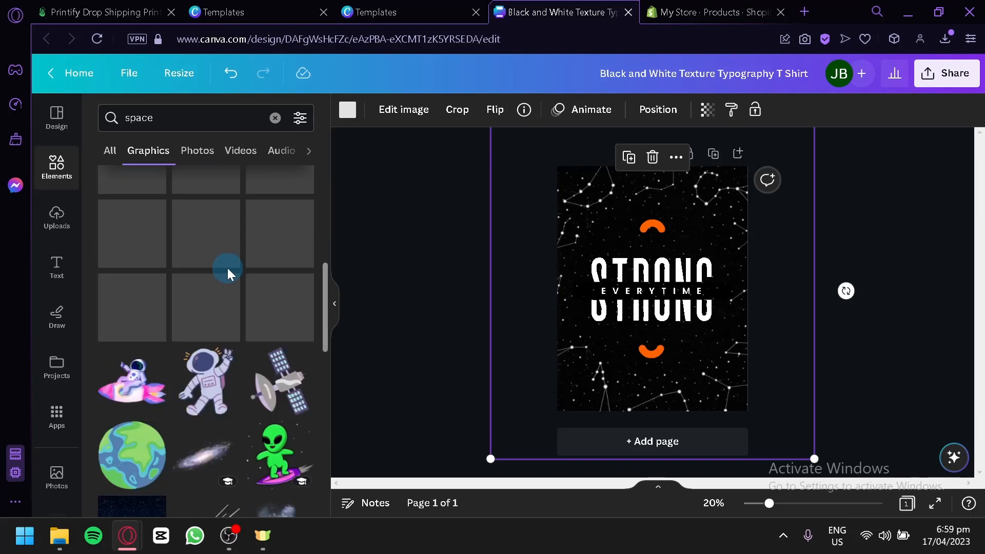
pyautogui.click(444, 336)
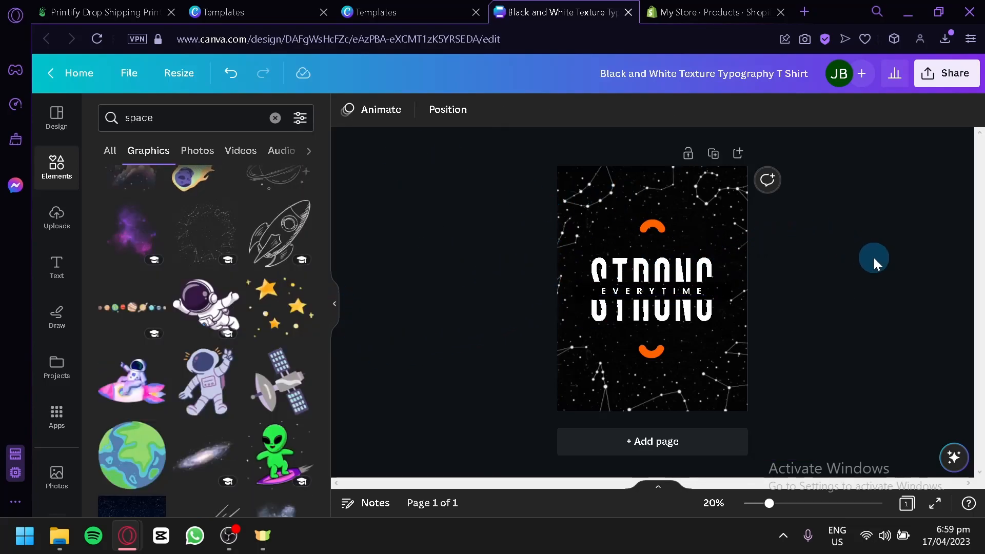
# Step: Move the constellation graphic down and to the left to uncover the page background, and recolour the background white
pyautogui.click(745, 206)
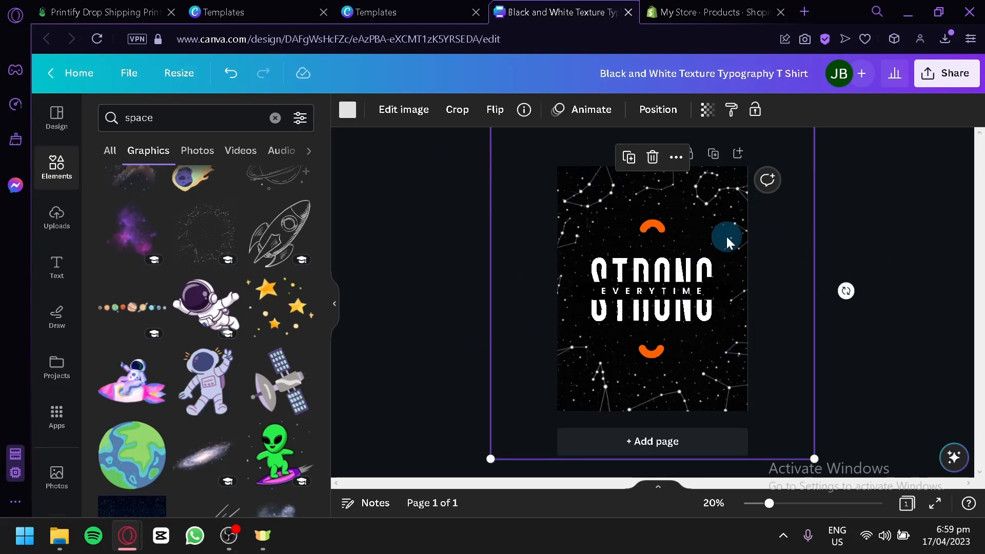
pyautogui.moveTo(682, 260); pyautogui.dragTo(625, 314)
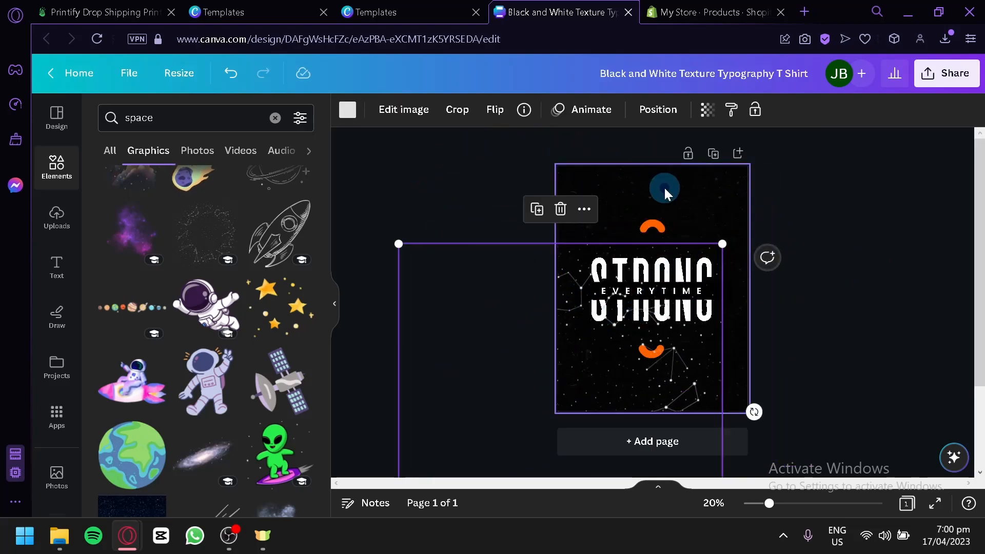
pyautogui.click(349, 110)
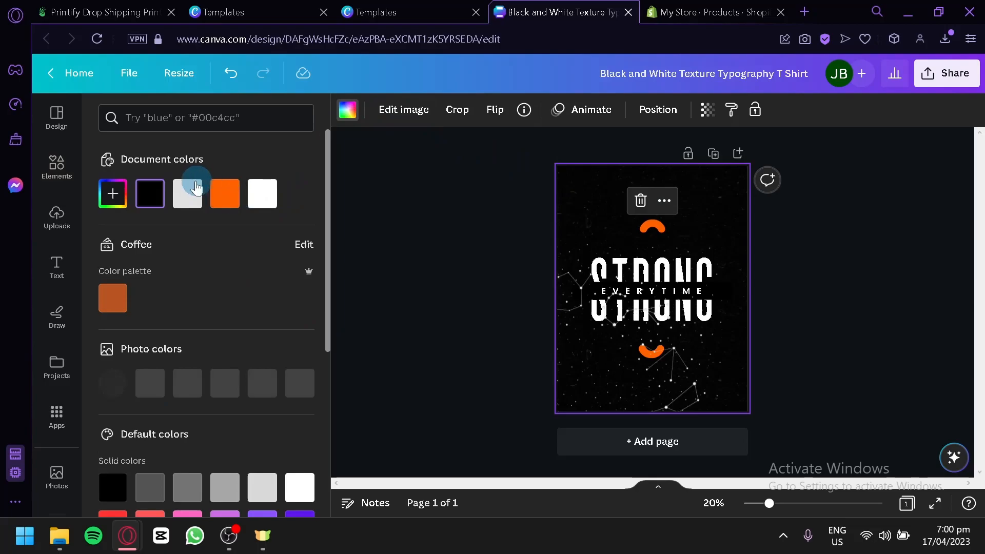
pyautogui.click(263, 194)
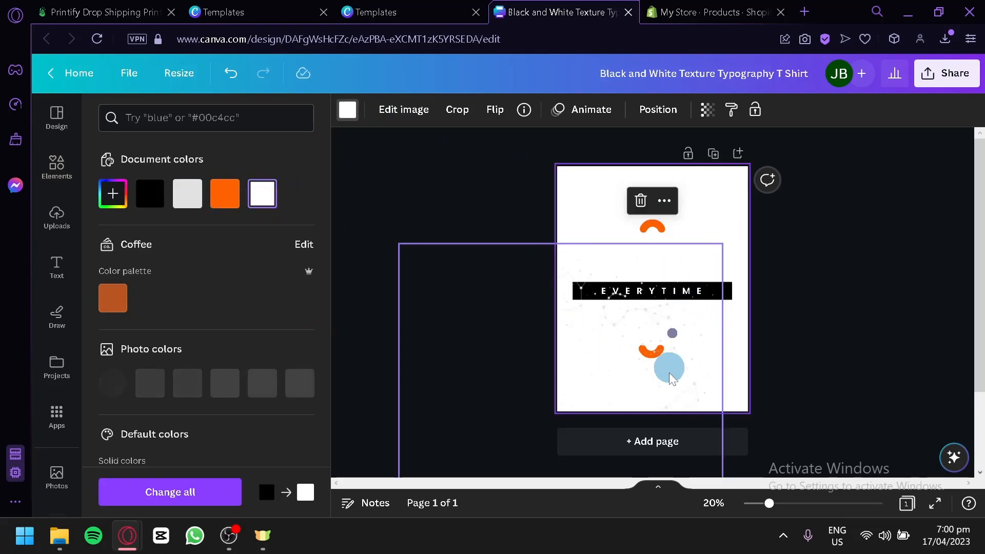
# Step: Change the STRONG text colour to the document's orange
pyautogui.click(670, 378)
pyautogui.click(654, 260)
pyautogui.click(354, 123)
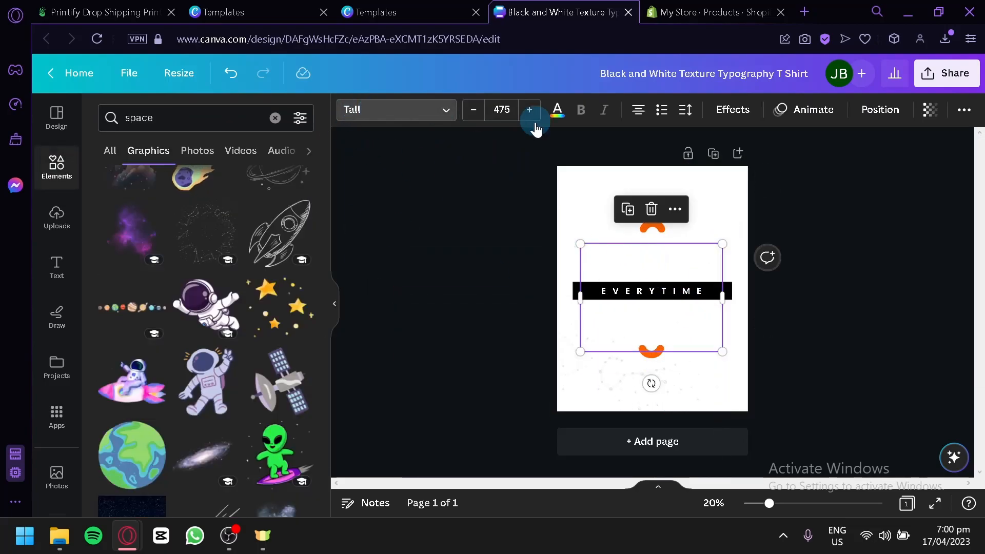
pyautogui.click(556, 110)
pyautogui.click(225, 212)
# Step: Move the constellation graphic back over the whole page, recolour it black and adjust its position slightly
pyautogui.moveTo(578, 402); pyautogui.dragTo(675, 223)
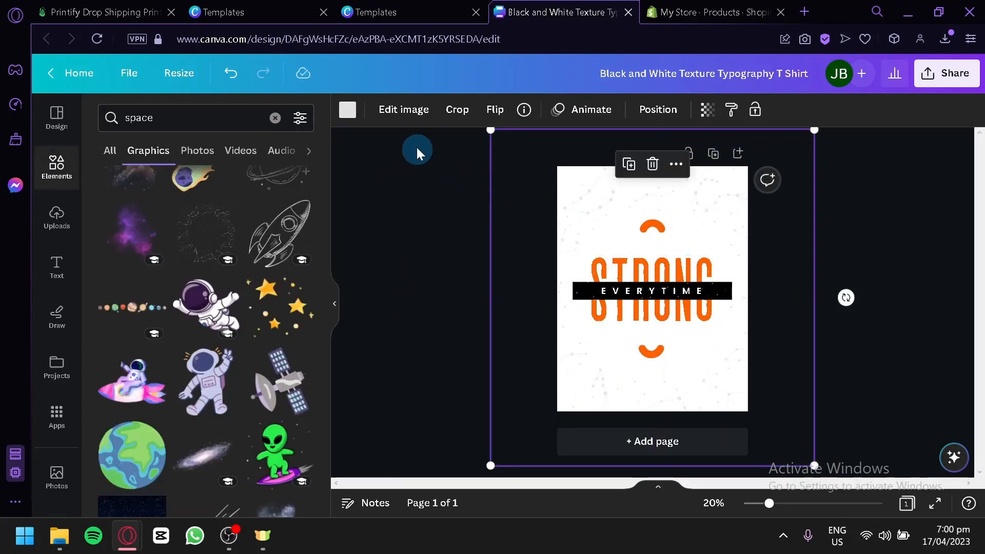
pyautogui.click(348, 111)
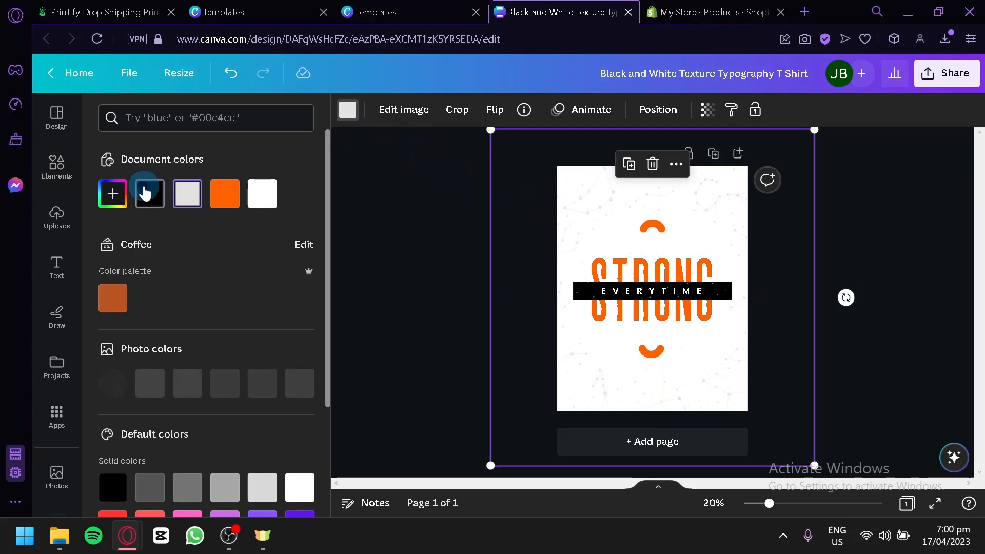
pyautogui.click(146, 189)
pyautogui.moveTo(581, 378); pyautogui.dragTo(575, 359)
pyautogui.click(920, 355)
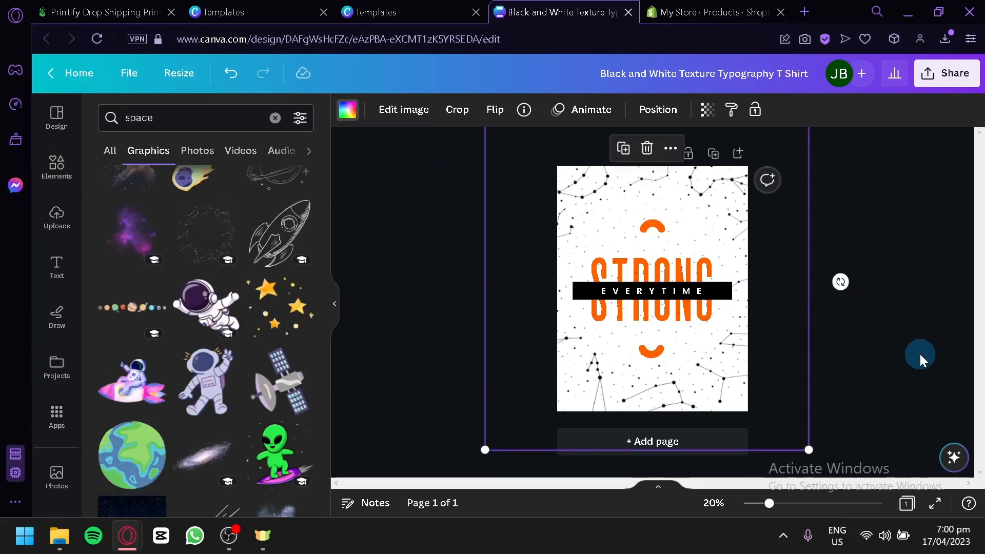
# Step: Send the constellation graphic to the back, behind the STRONG EVERYTIME text, and deselect it
pyautogui.click(663, 111)
pyautogui.click(246, 171)
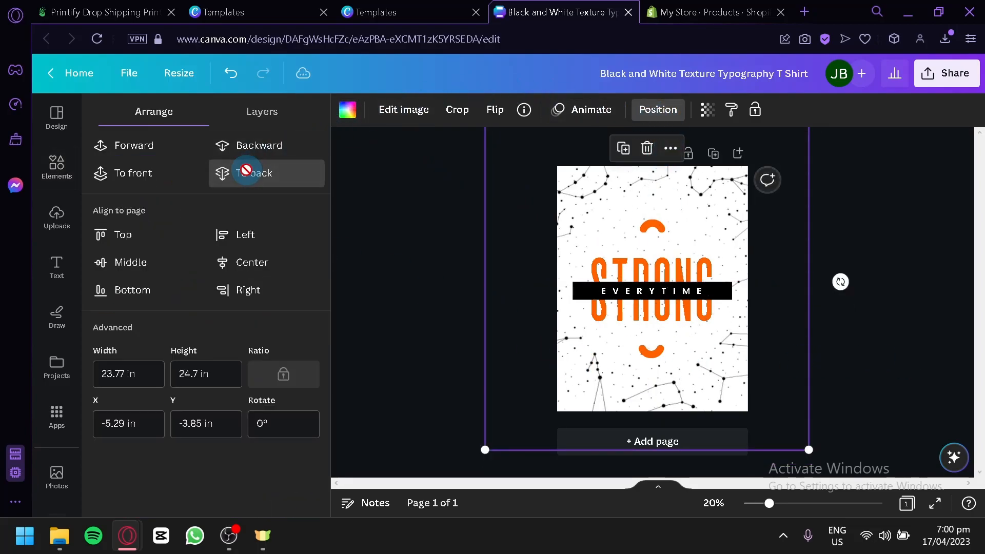
pyautogui.click(390, 281)
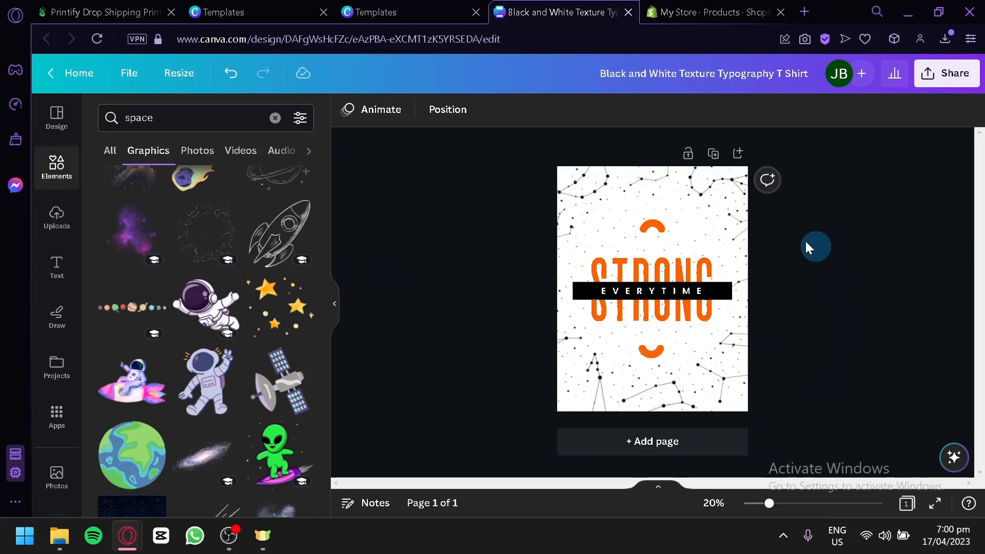
# Step: Download the design as a PNG with a transparent background
pyautogui.click(924, 84)
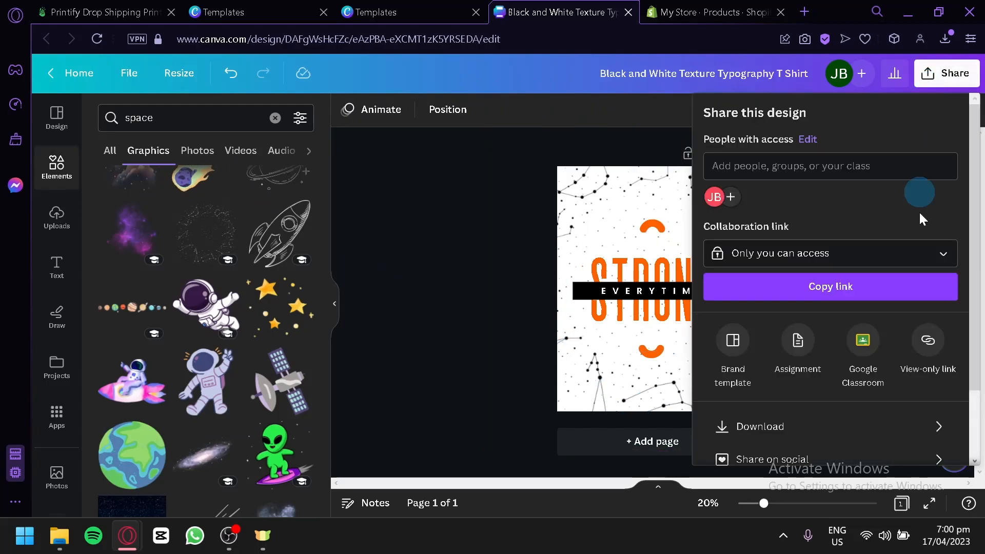
pyautogui.click(820, 432)
pyautogui.click(778, 253)
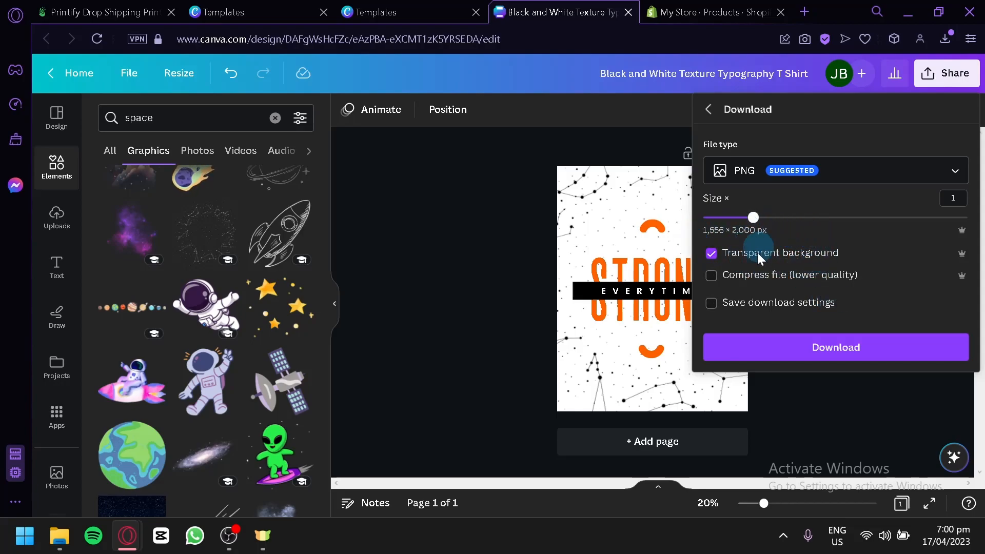
pyautogui.click(831, 359)
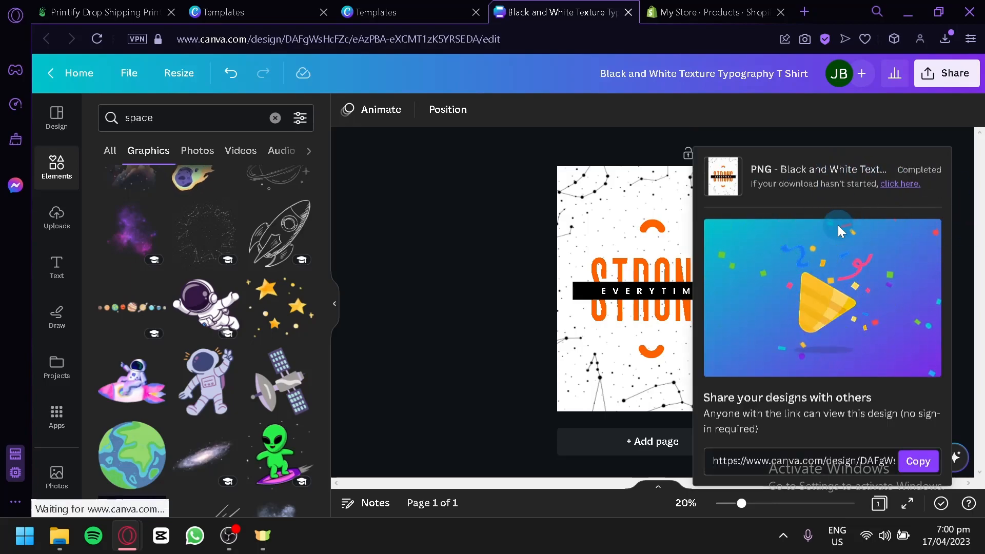
# Step: Switch to Printify and add the downloaded Black and White Texture Typography PNG from the device to the tank's front side
pyautogui.click(149, 7)
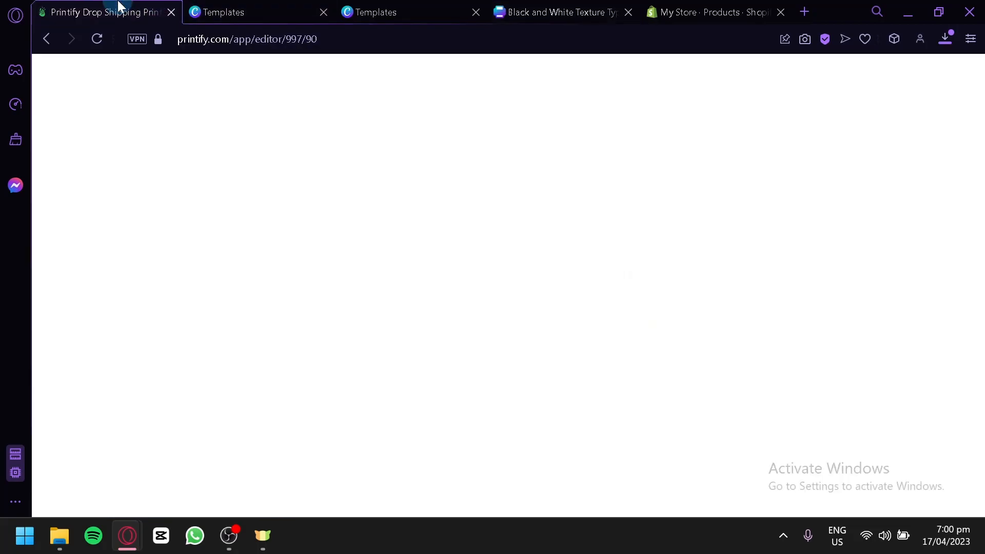
pyautogui.click(692, 126)
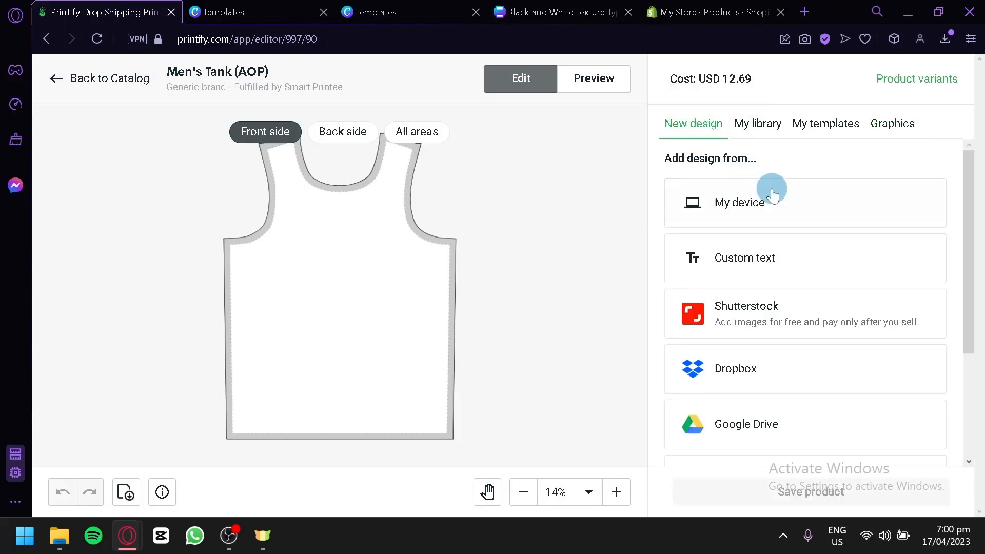
pyautogui.click(772, 194)
pyautogui.click(500, 261)
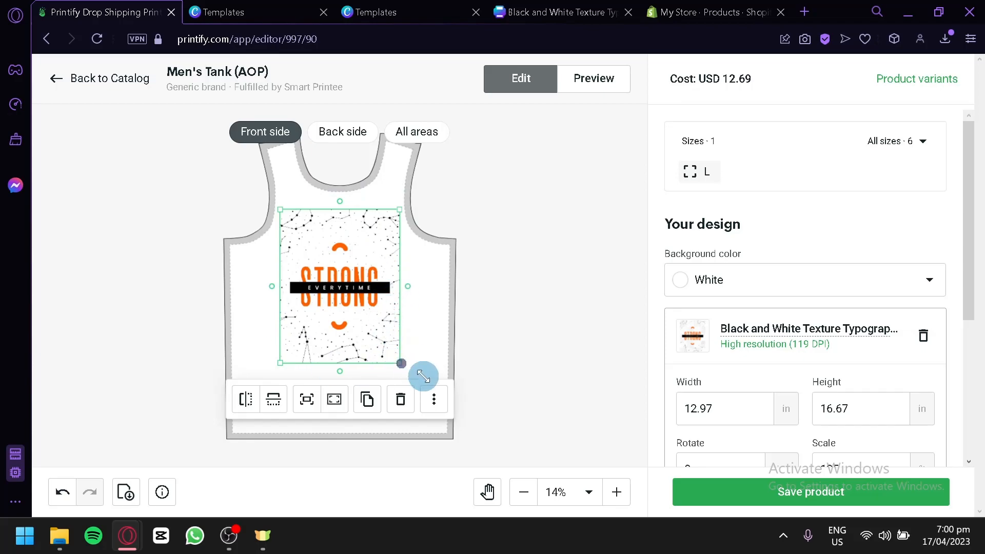
# Step: Enlarge the STRONG design until it covers the tank's front and centre it horizontally
pyautogui.moveTo(401, 363); pyautogui.dragTo(479, 464)
pyautogui.moveTo(396, 385); pyautogui.dragTo(354, 309)
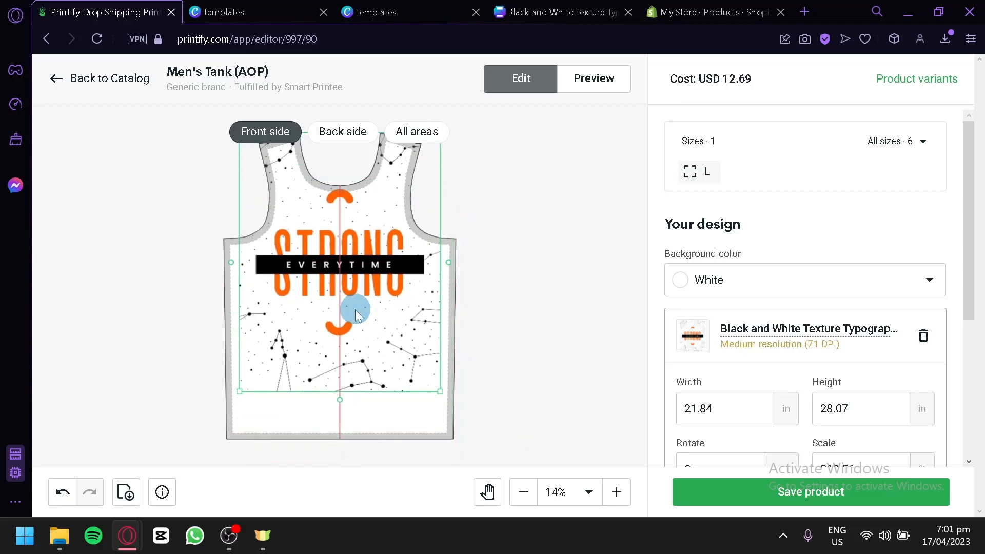
pyautogui.moveTo(442, 393)
pyautogui.mouseDown()
pyautogui.moveTo(475, 429)
pyautogui.moveTo(442, 387)
pyautogui.moveTo(453, 402)
pyautogui.mouseUp()
pyautogui.click(513, 352)
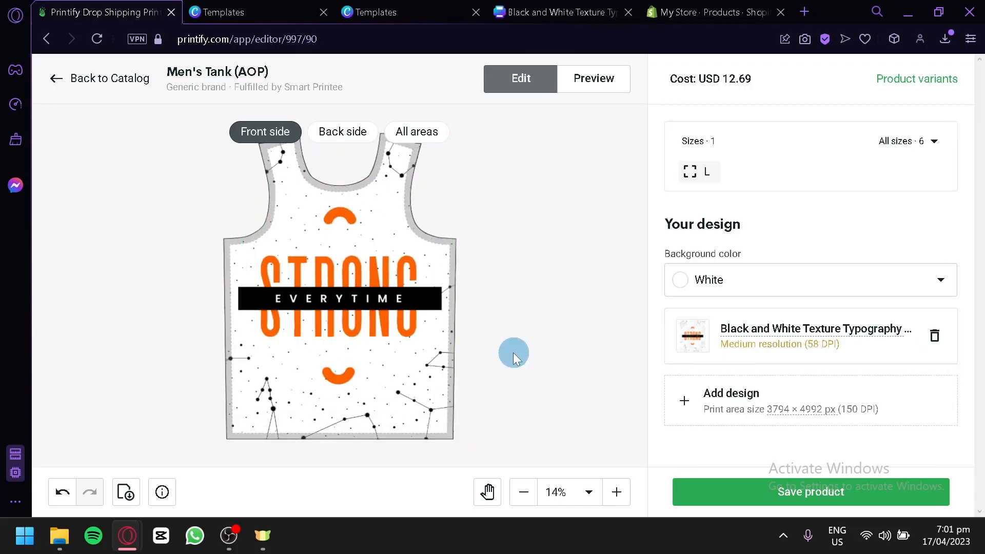
# Step: Add Untitled design (9).png from the device to the back side of the tank
pyautogui.click(344, 135)
pyautogui.click(756, 323)
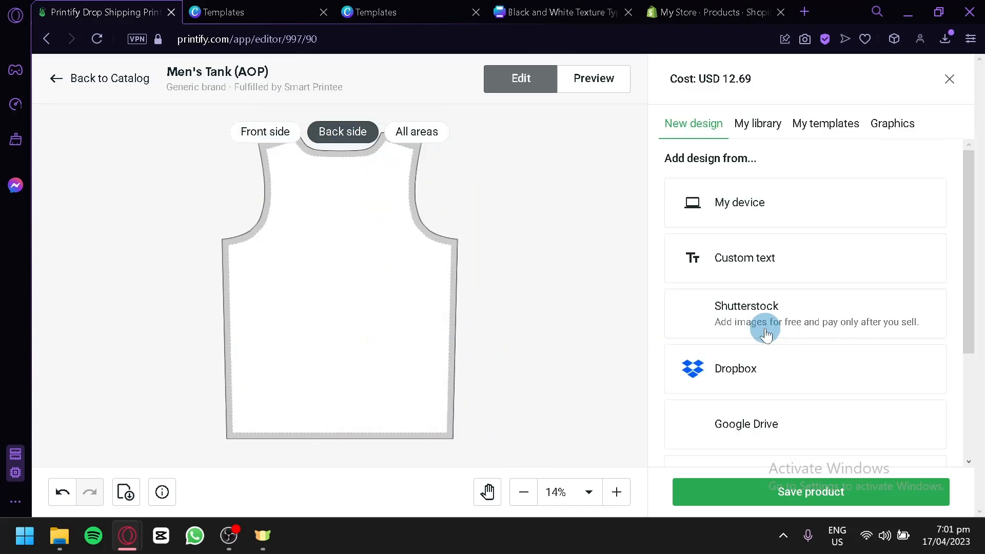
pyautogui.click(748, 204)
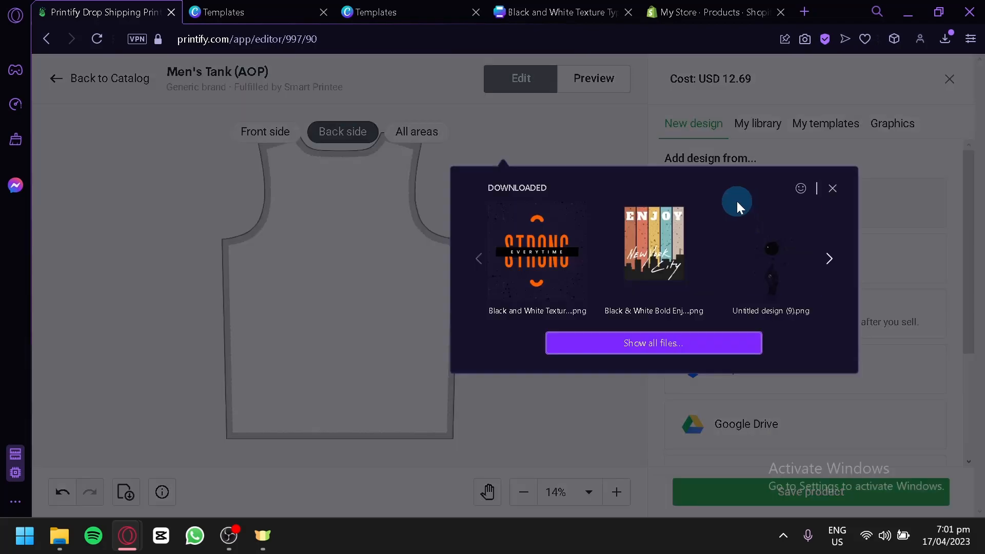
pyautogui.click(783, 248)
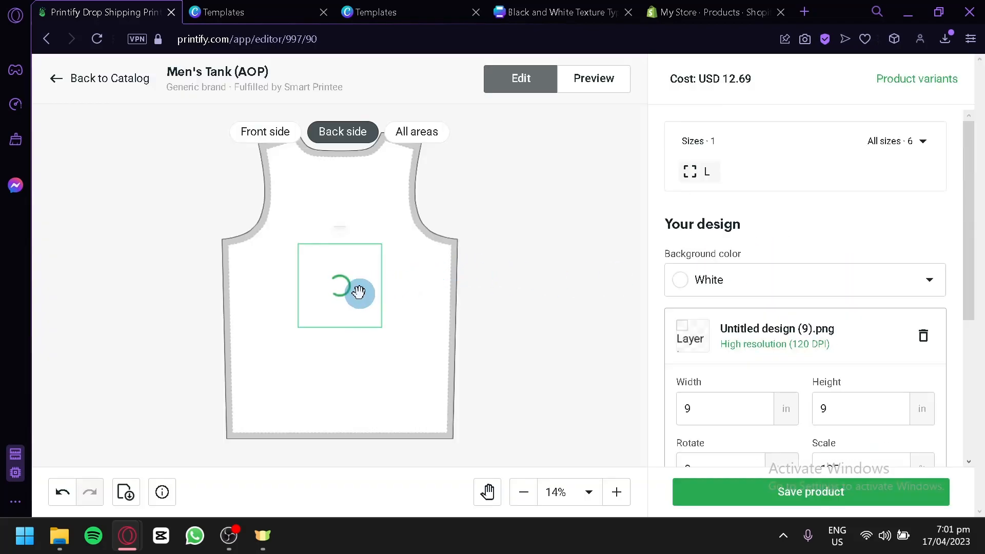
# Step: Enlarge the back design to about 16.3 in square, centre it, and view all print areas together
pyautogui.moveTo(381, 327); pyautogui.dragTo(449, 395)
pyautogui.moveTo(376, 351); pyautogui.dragTo(359, 318)
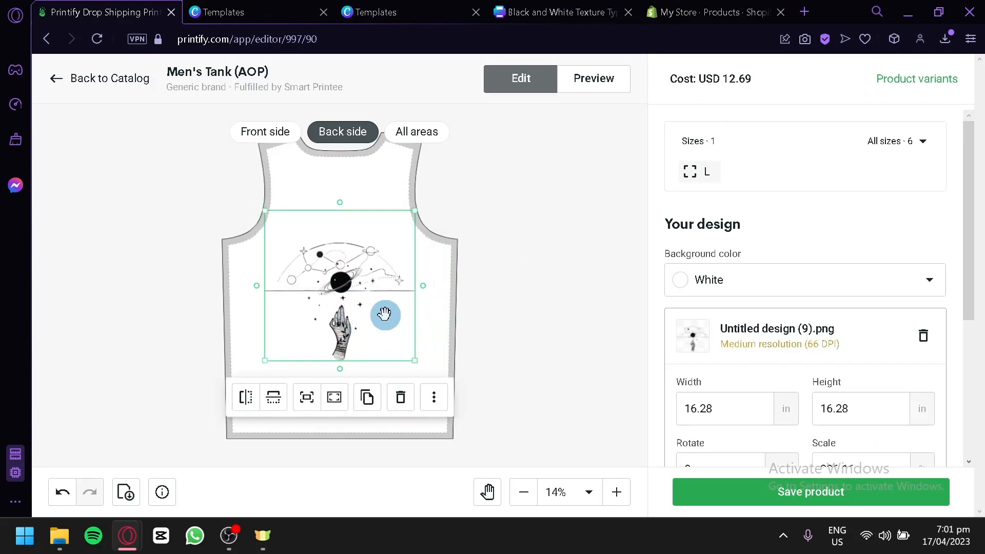
pyautogui.click(492, 302)
pyautogui.click(310, 142)
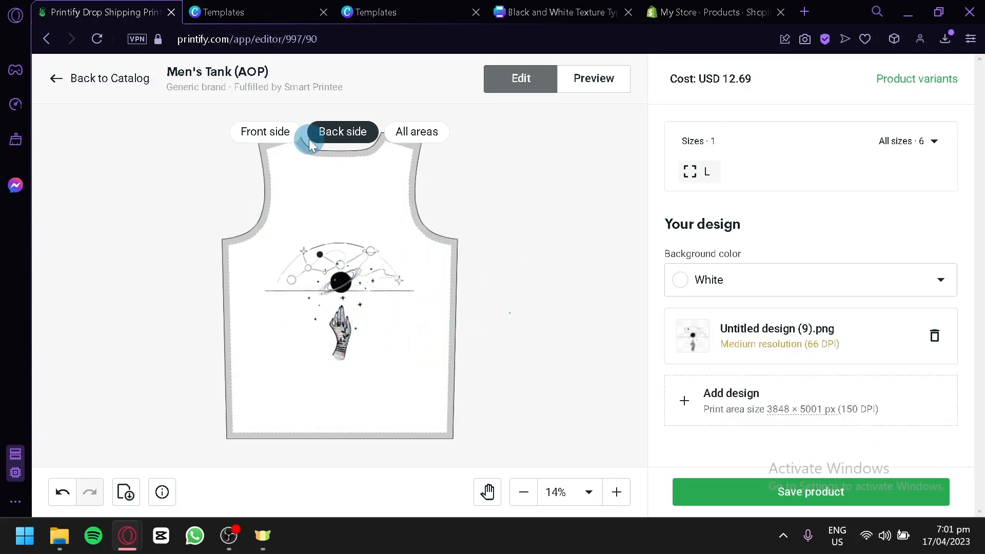
pyautogui.click(417, 132)
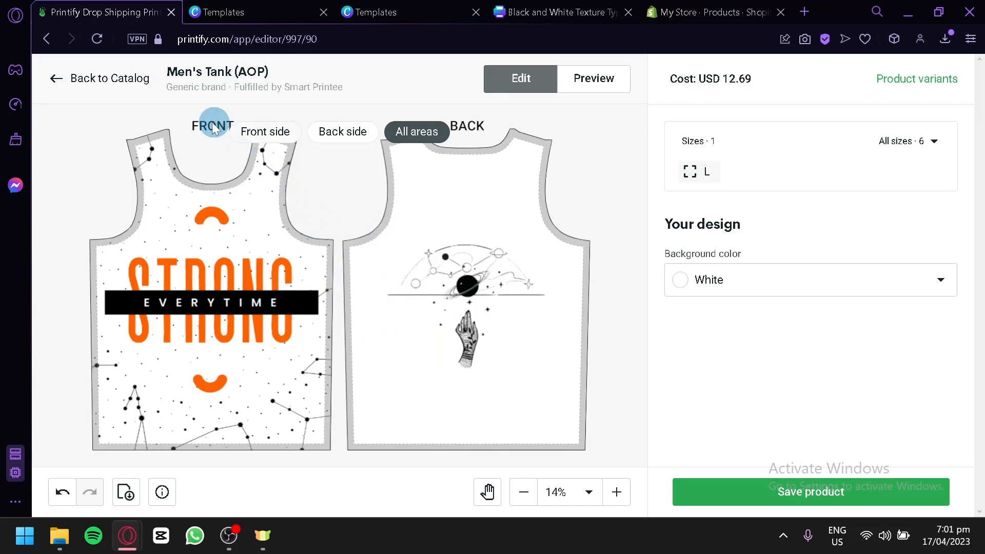
# Step: Add Untitled design (9).png from the device to the front side as a second design
pyautogui.click(260, 132)
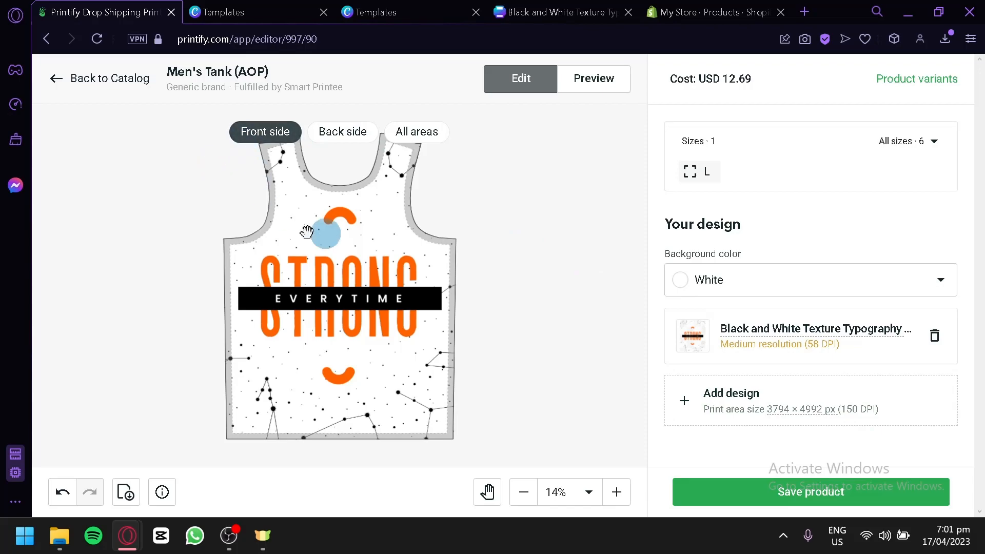
pyautogui.click(733, 409)
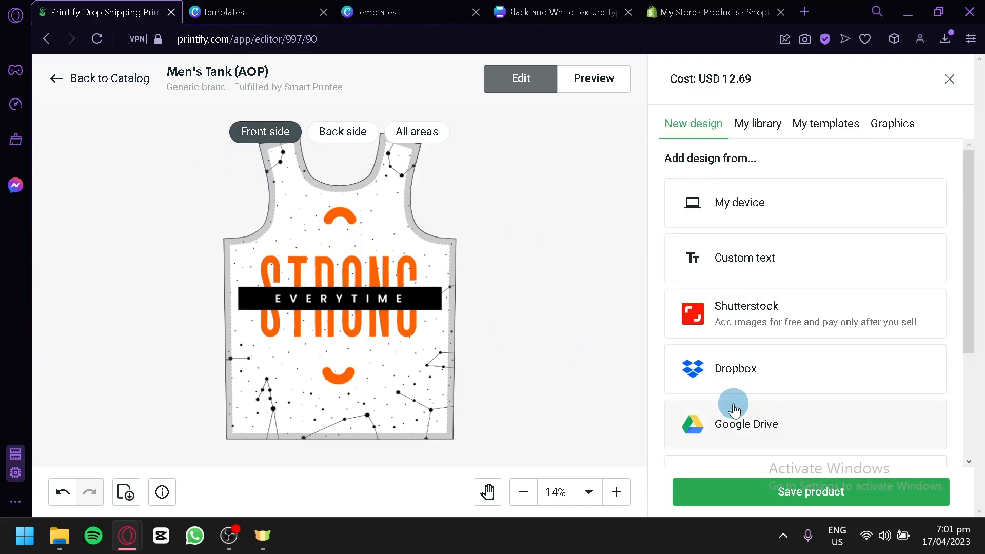
pyautogui.click(762, 219)
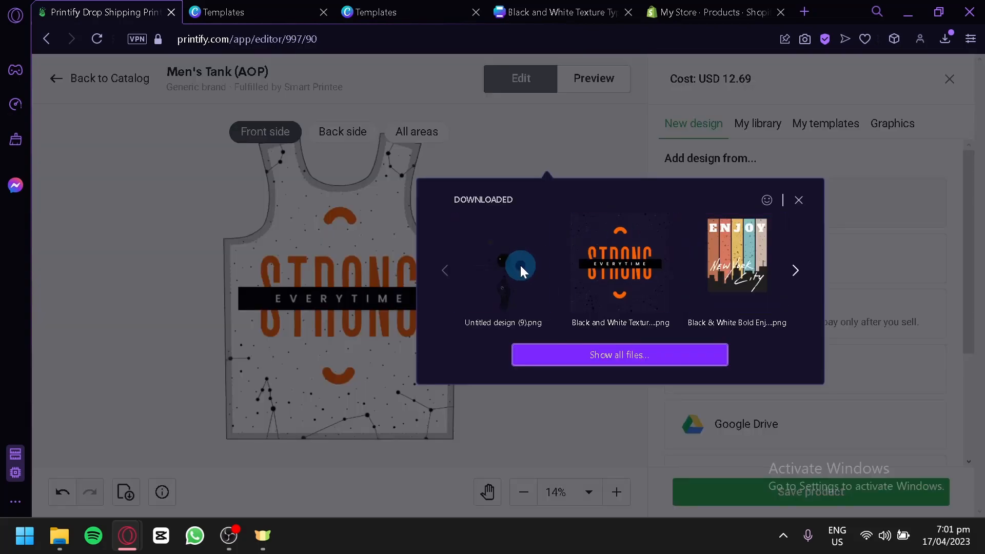
pyautogui.click(520, 266)
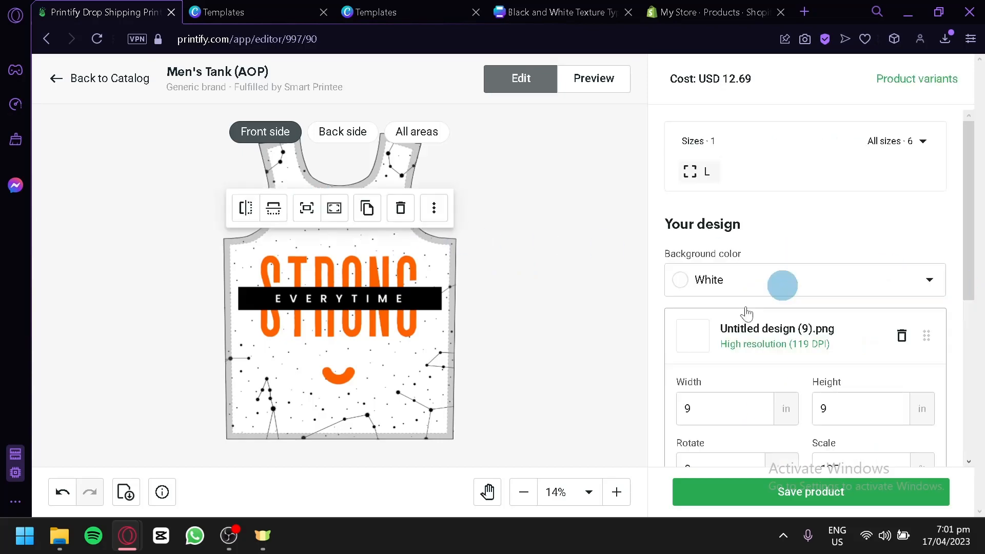
# Step: Shrink the added hand-and-planet graphic and place it centred between the upper orange arc and the STRONG text
pyautogui.moveTo(347, 278); pyautogui.dragTo(423, 359)
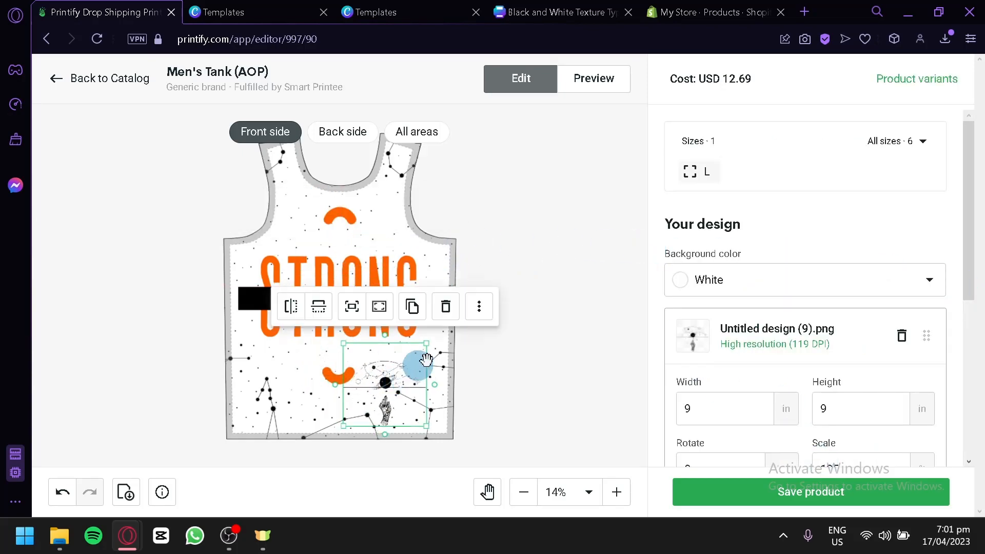
pyautogui.moveTo(427, 346); pyautogui.dragTo(358, 416)
pyautogui.click(364, 377)
pyautogui.moveTo(363, 378); pyautogui.dragTo(340, 208)
pyautogui.click(513, 281)
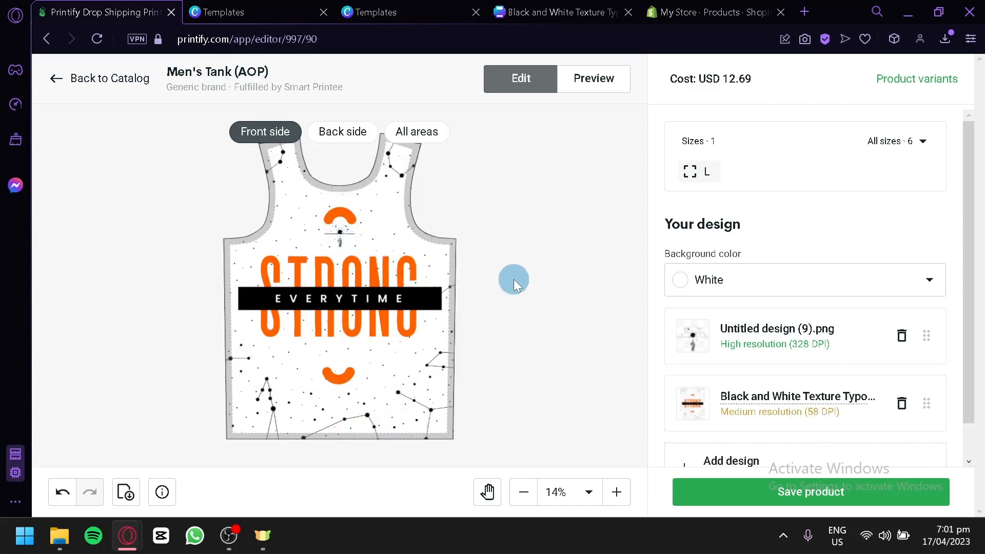
# Step: Save the product and, after comparing it with On Person Back, choose On Person Front as the title image
pyautogui.click(777, 488)
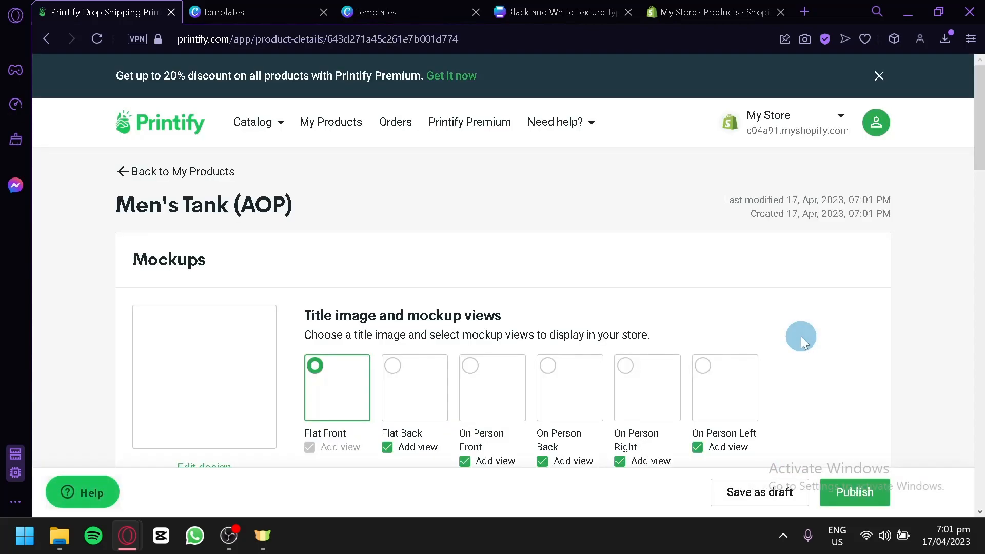
pyautogui.scroll(-2, 484, 308)
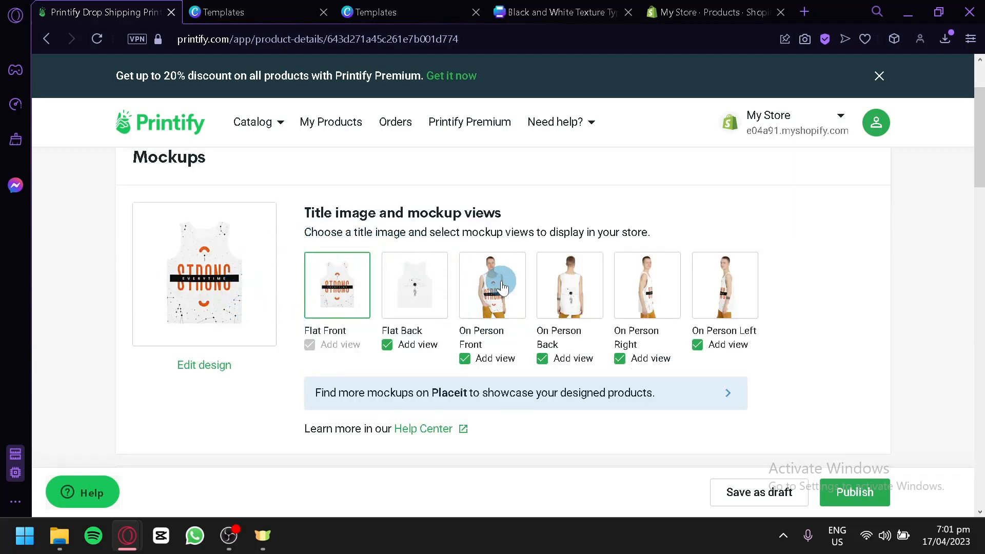
pyautogui.click(475, 294)
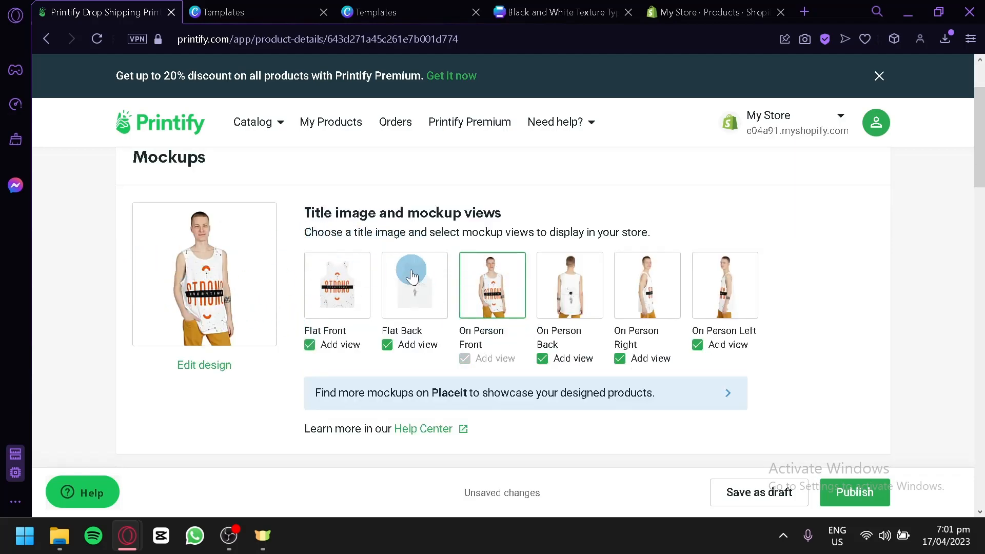
pyautogui.click(540, 261)
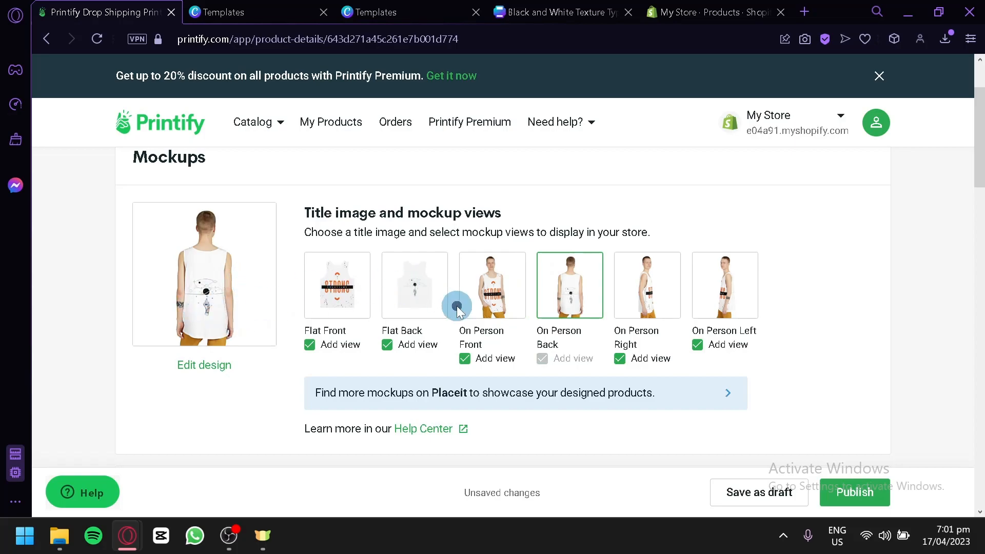
pyautogui.click(472, 311)
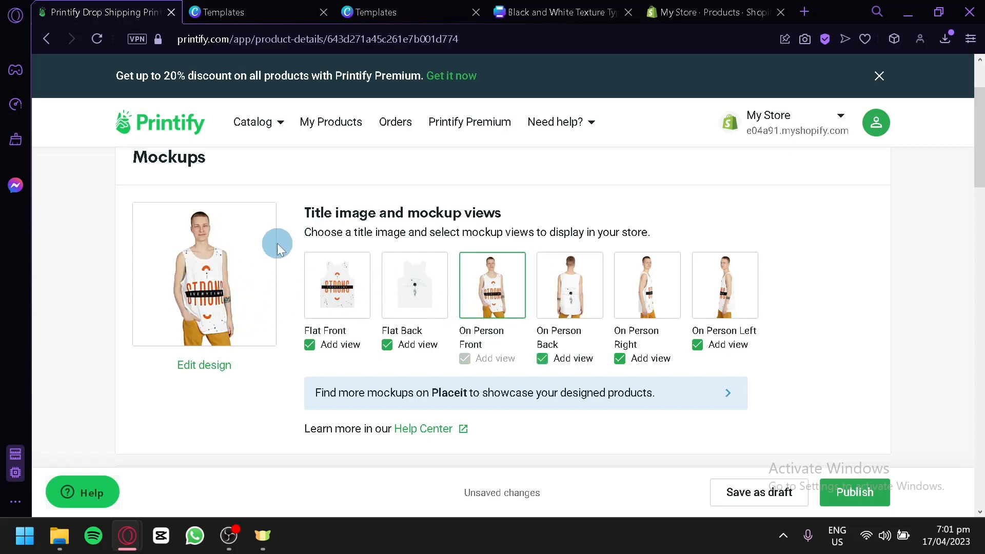
# Step: Review the product's title, description, tags, variant pricing and publishing settings
pyautogui.scroll(-3, 252, 306)
pyautogui.scroll(1, 252, 306)
pyautogui.scroll(-1, 252, 306)
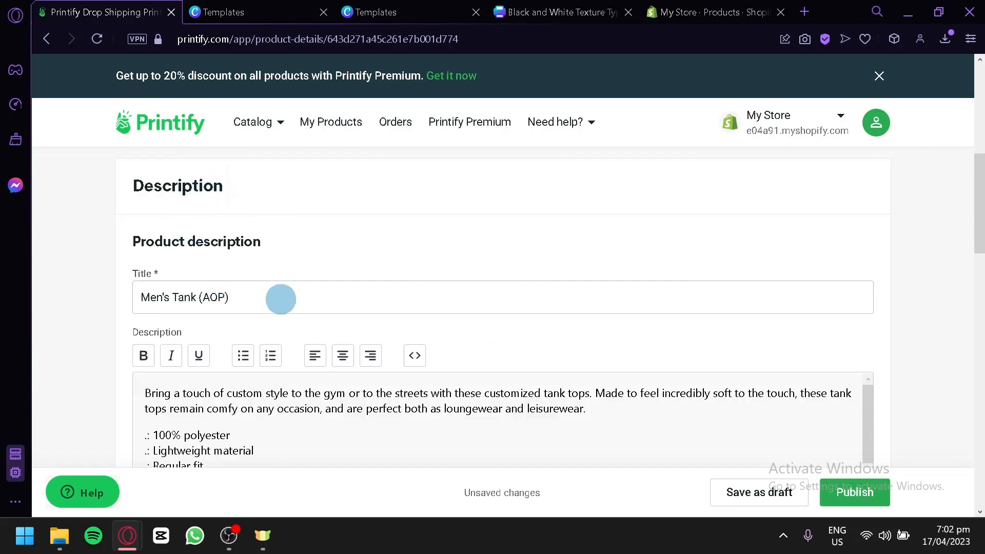
pyautogui.click(230, 297)
pyautogui.scroll(-4, 220, 303)
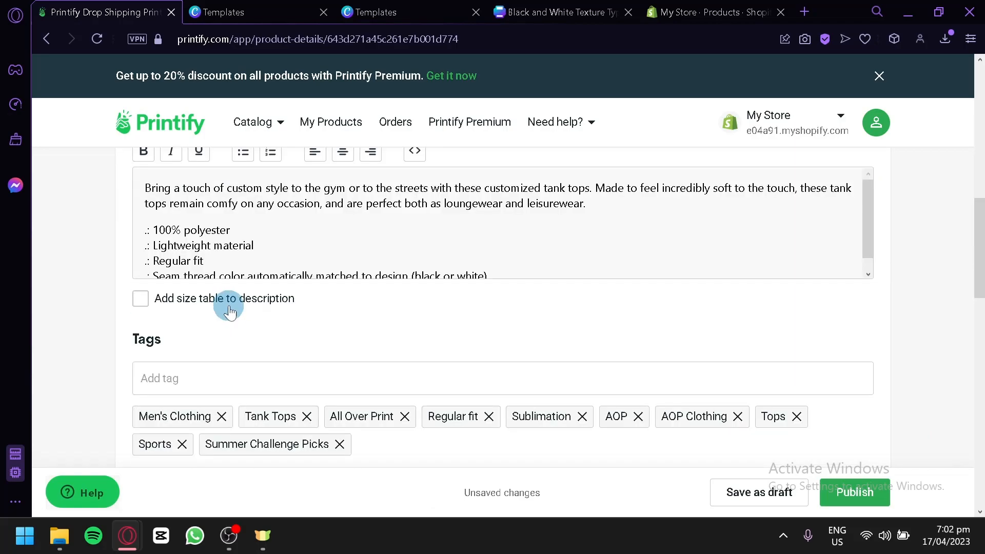
pyautogui.click(270, 246)
pyautogui.scroll(-1, 270, 247)
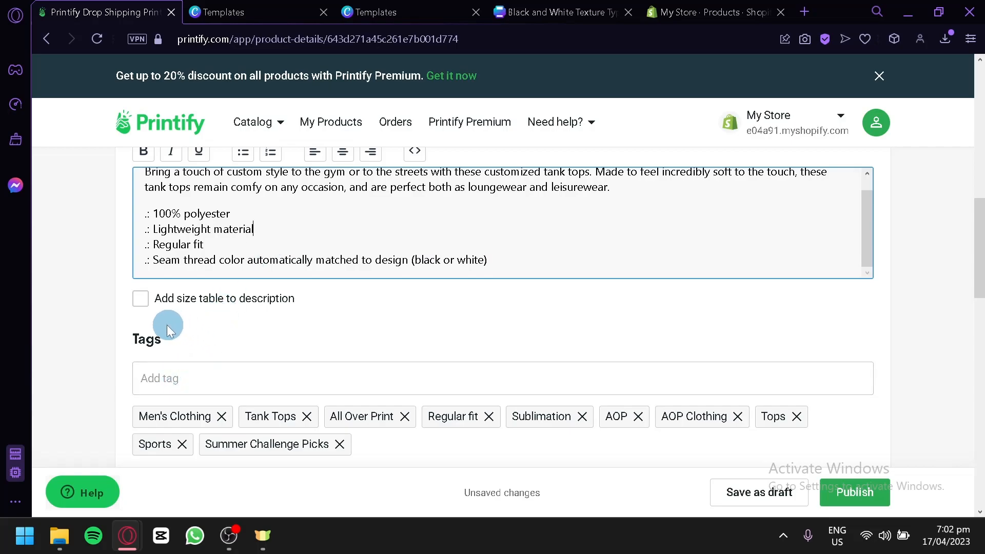
pyautogui.scroll(-4, 272, 247)
pyautogui.scroll(-2, 223, 259)
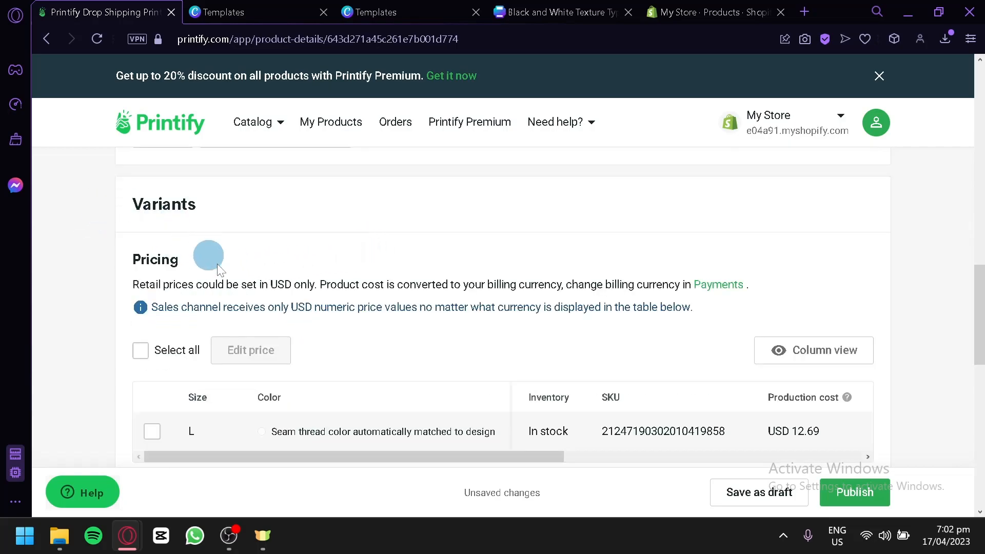
pyautogui.scroll(-2, 620, 334)
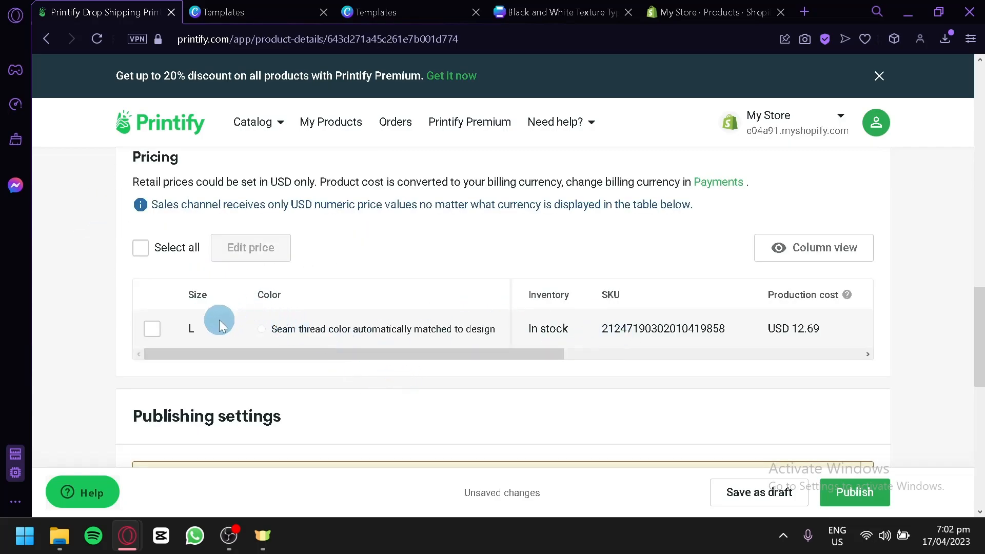
pyautogui.moveTo(187, 352); pyautogui.dragTo(580, 382)
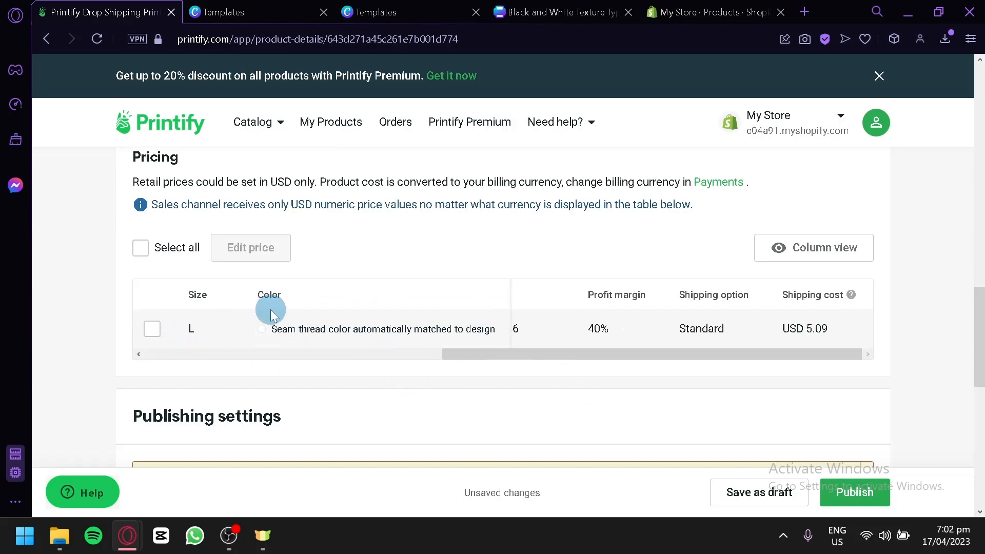
pyautogui.scroll(-4, 675, 282)
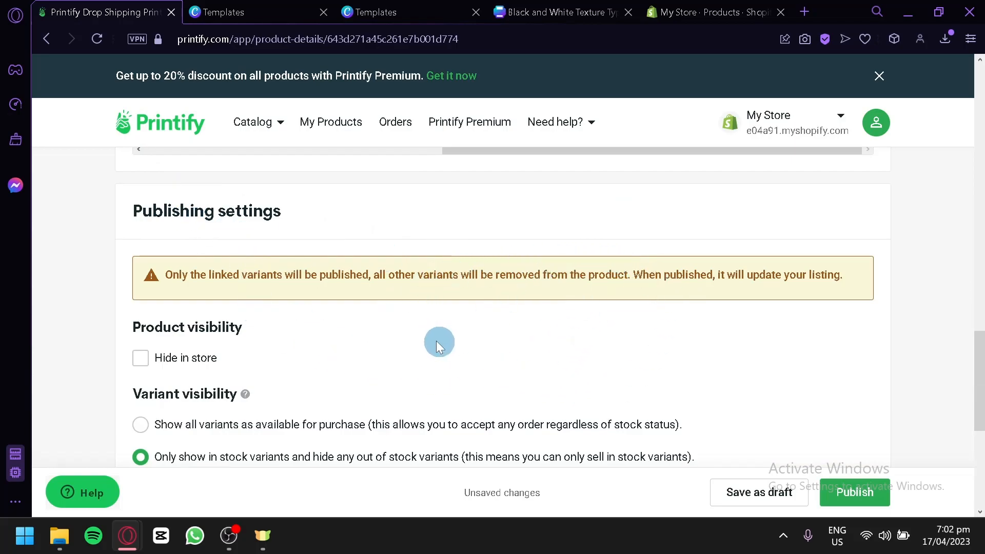
pyautogui.scroll(-2, 440, 342)
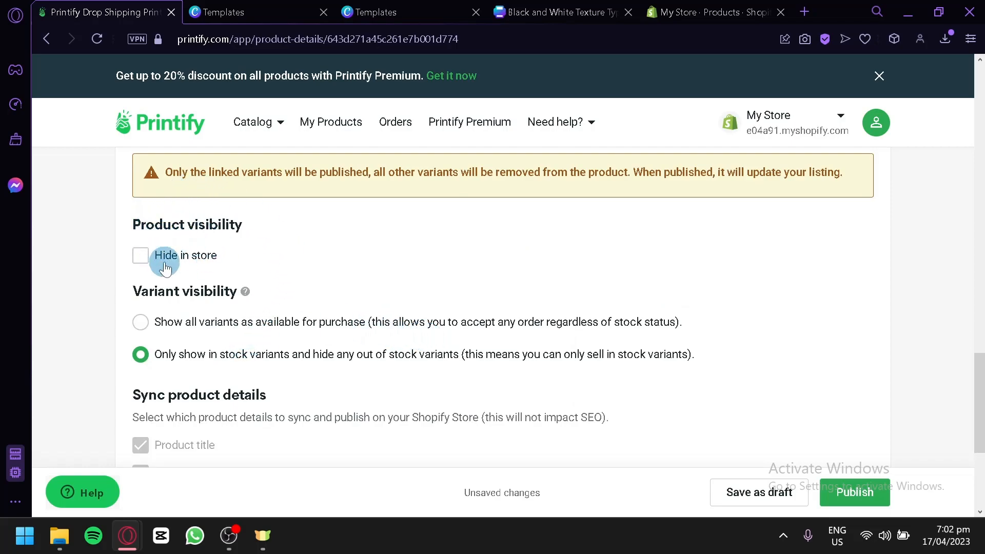
# Step: Set the variant visibility to show all variants as available for purchase, and check the pricing and the product details to sync
pyautogui.scroll(-2, 194, 343)
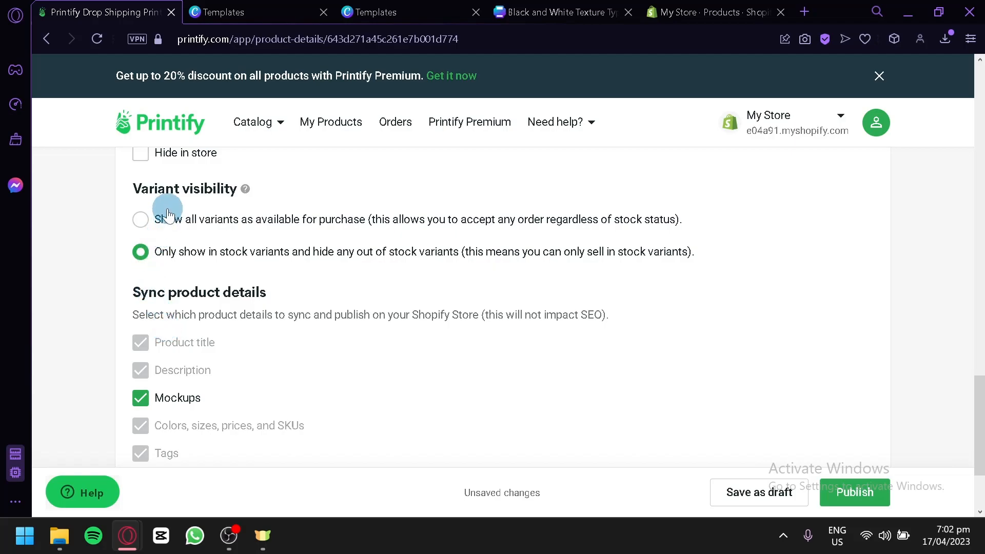
pyautogui.click(139, 225)
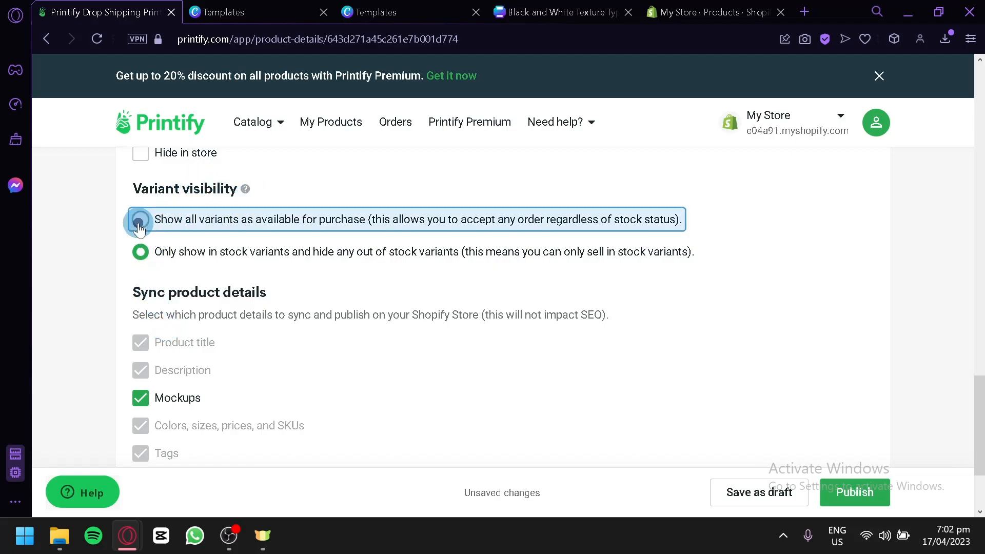
pyautogui.scroll(8, 193, 237)
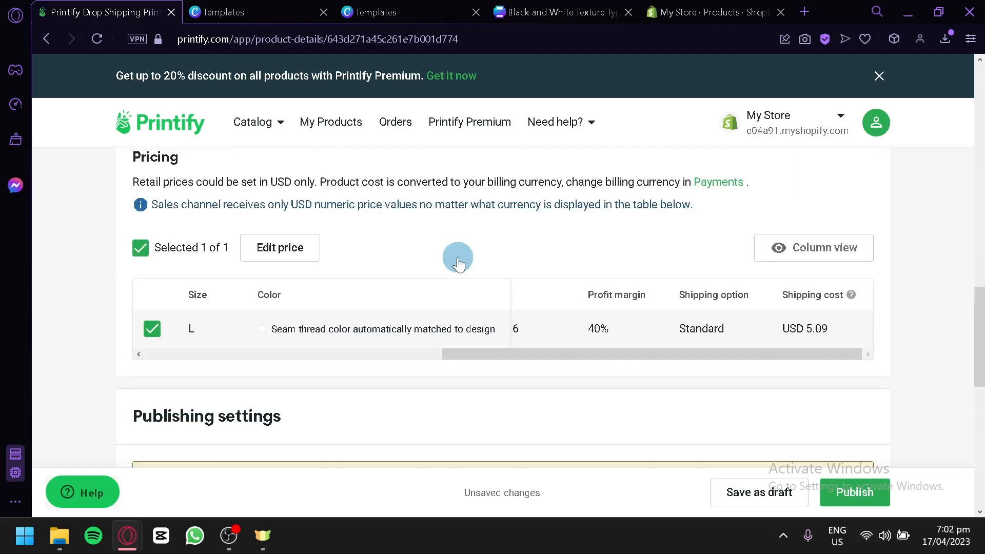
pyautogui.scroll(-2, 275, 325)
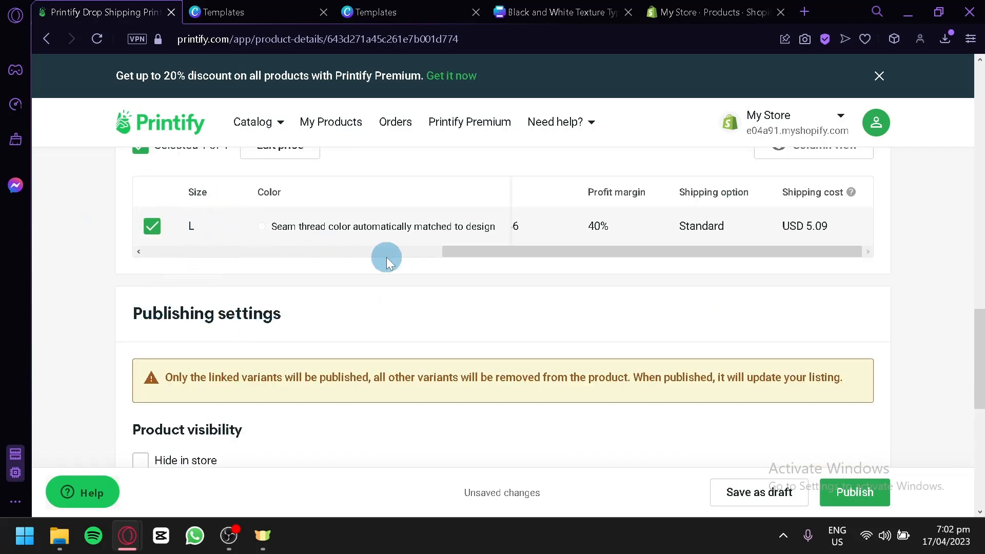
pyautogui.scroll(-10, 440, 281)
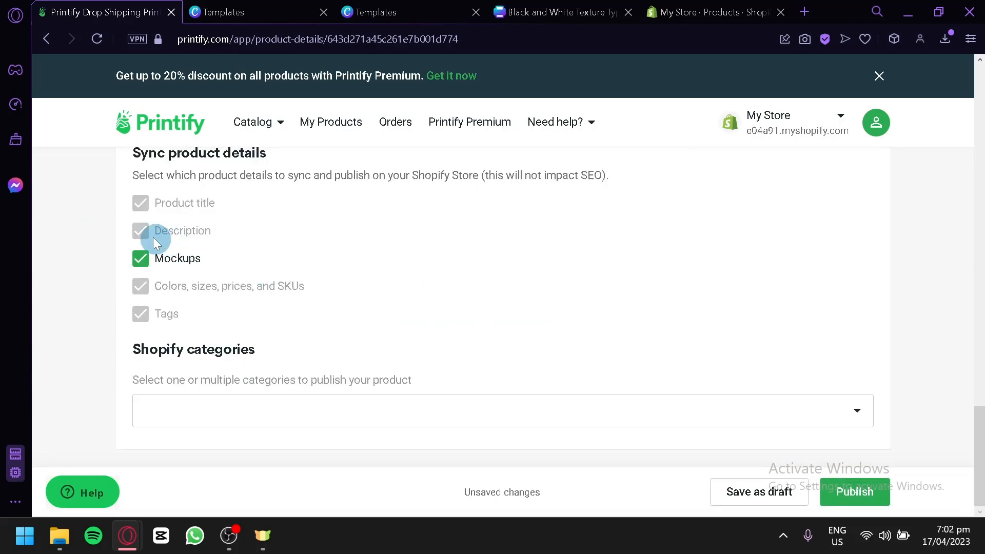
pyautogui.scroll(2, 162, 205)
pyautogui.scroll(-2, 231, 264)
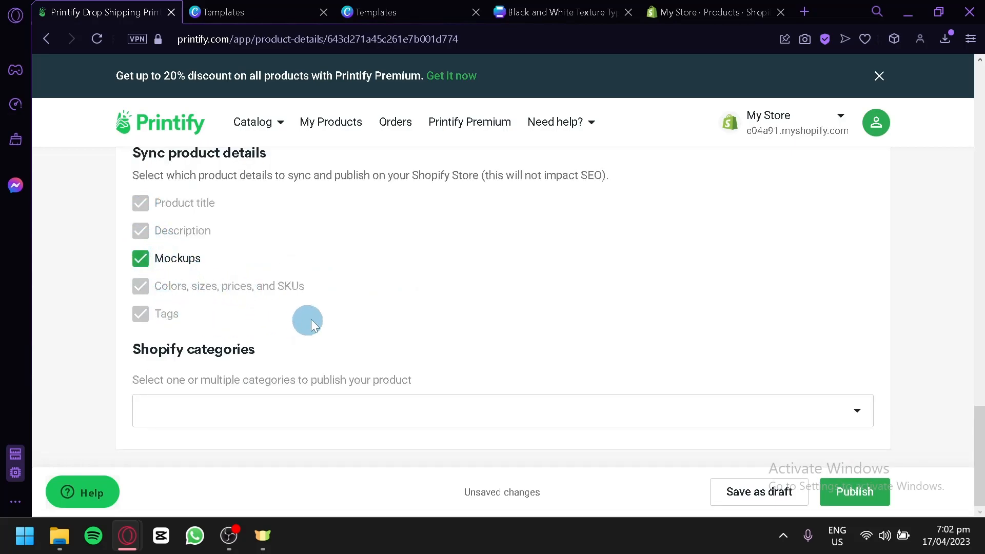
# Step: Assign the product to the Home page Shopify category, publish it, and check its status in the product list
pyautogui.click(544, 413)
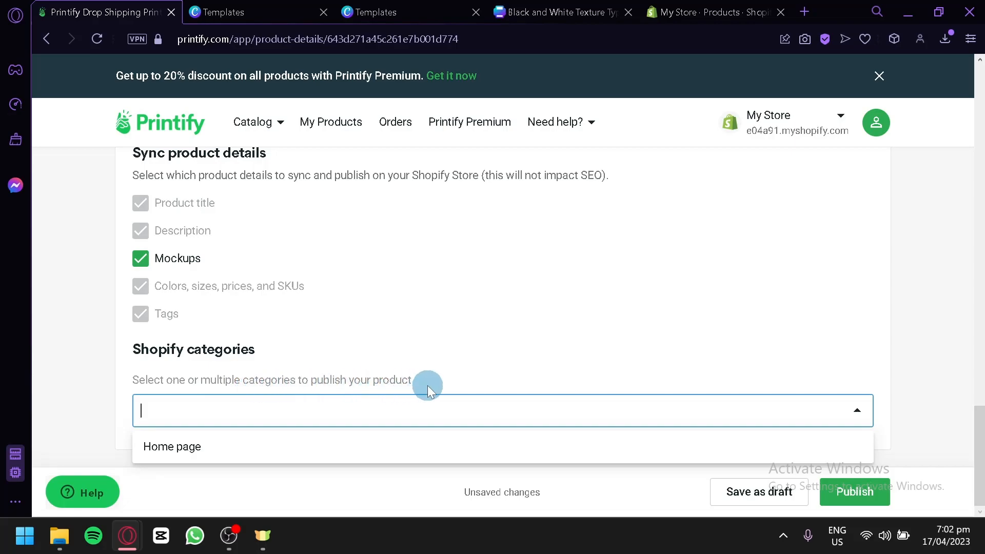
pyautogui.click(361, 447)
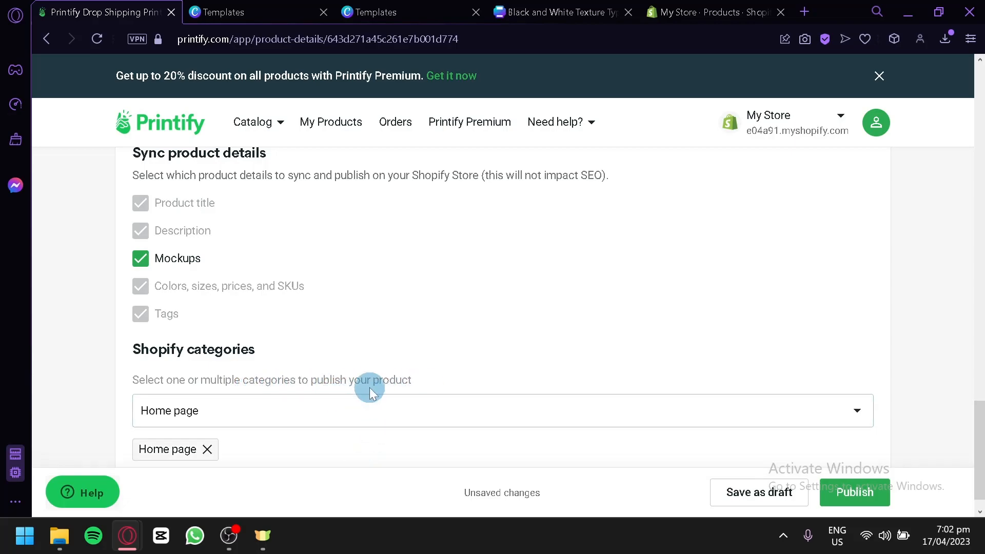
pyautogui.scroll(-1, 405, 379)
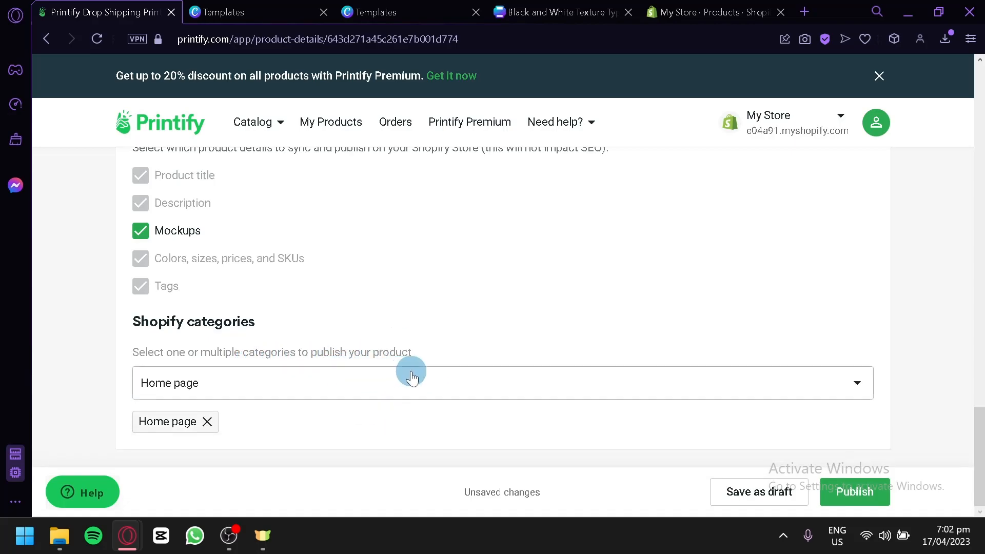
pyautogui.click(879, 493)
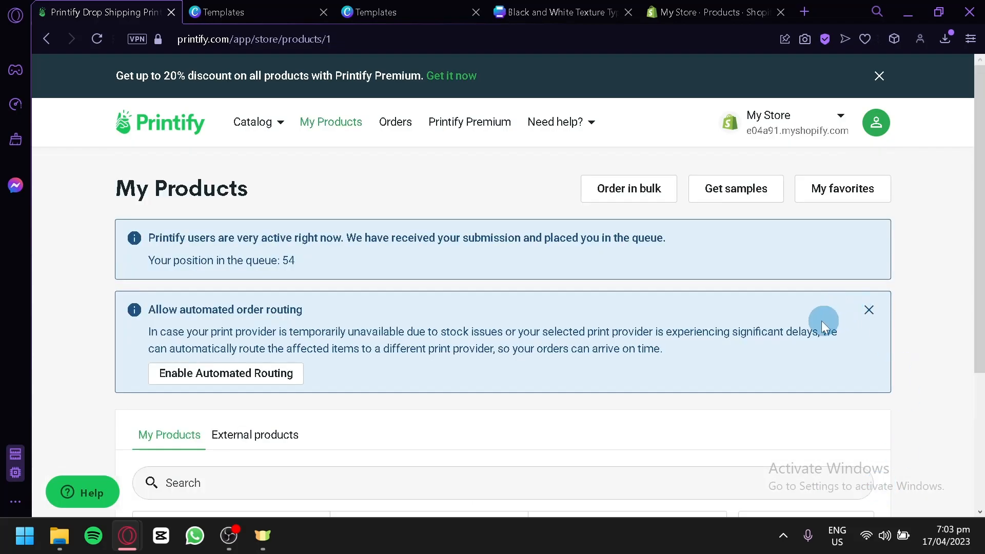
pyautogui.scroll(-4, 636, 282)
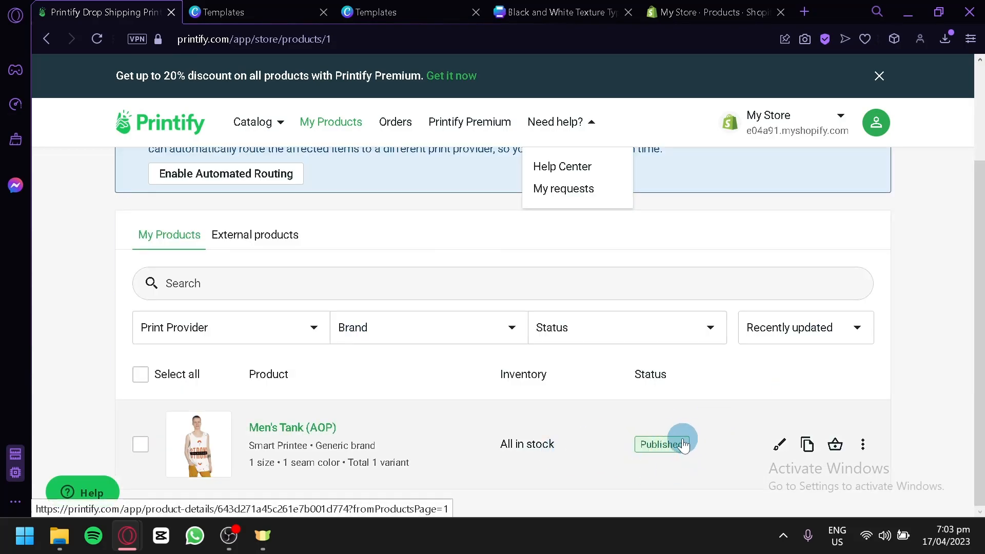
# Step: Switch to the Shopify admin and open a preview of the online store's current Dawn theme
pyautogui.click(735, 7)
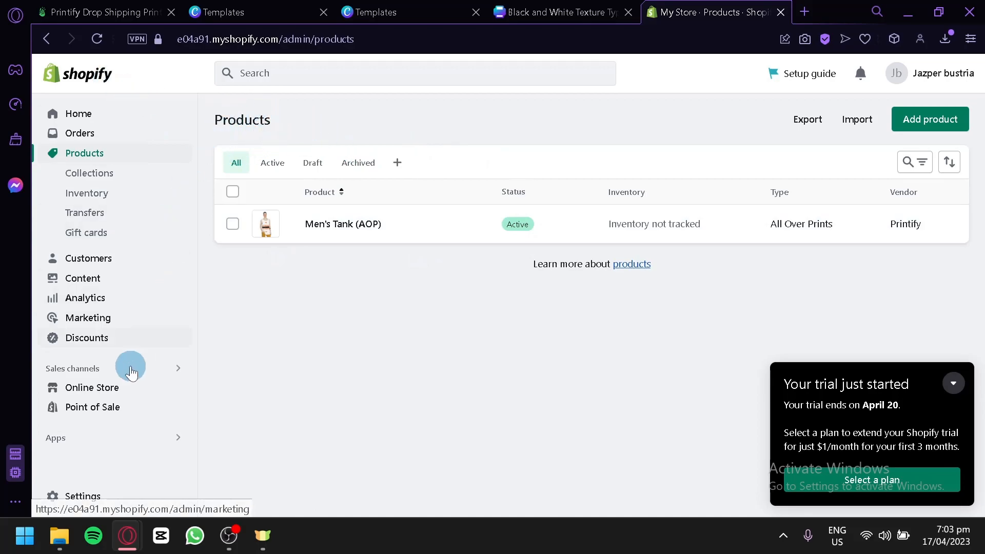
pyautogui.click(93, 388)
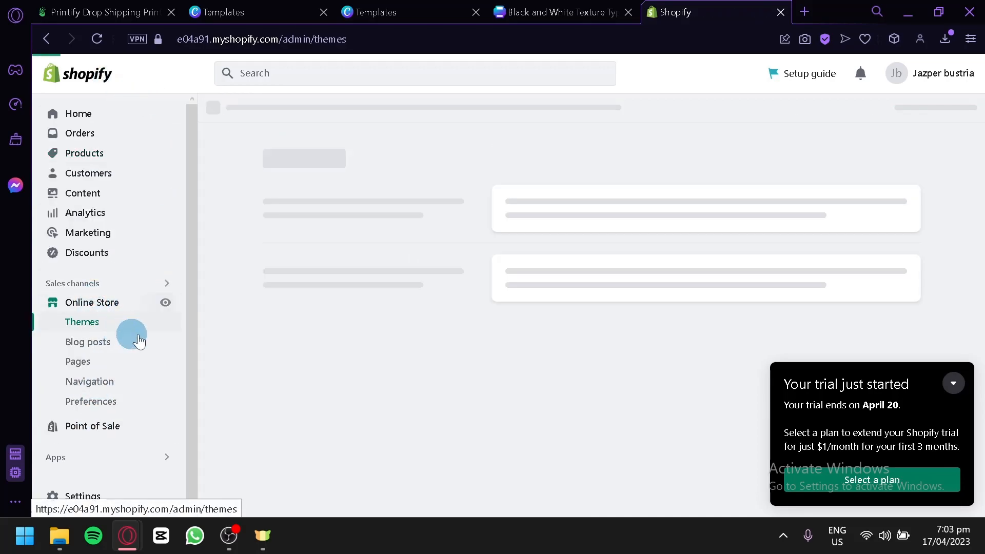
pyautogui.click(953, 383)
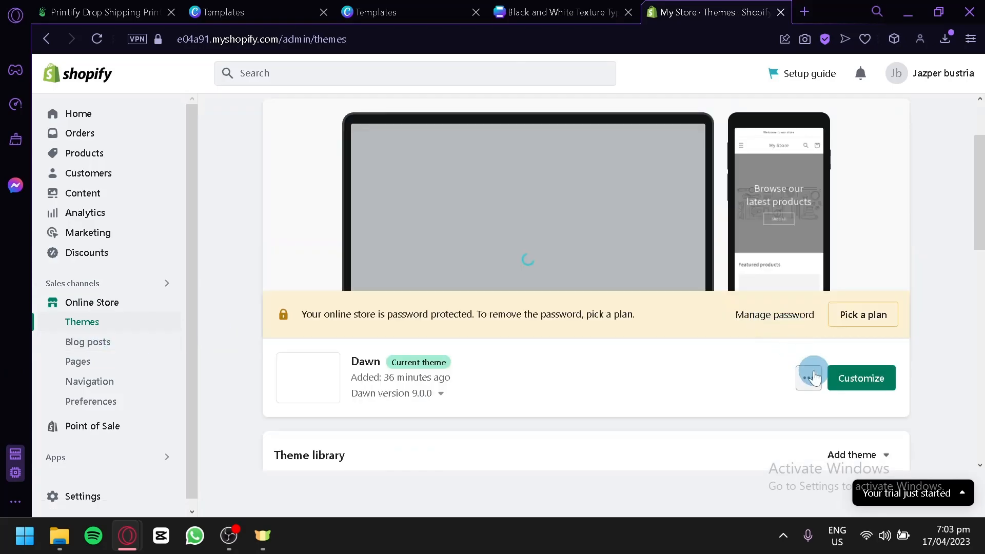
pyautogui.click(808, 378)
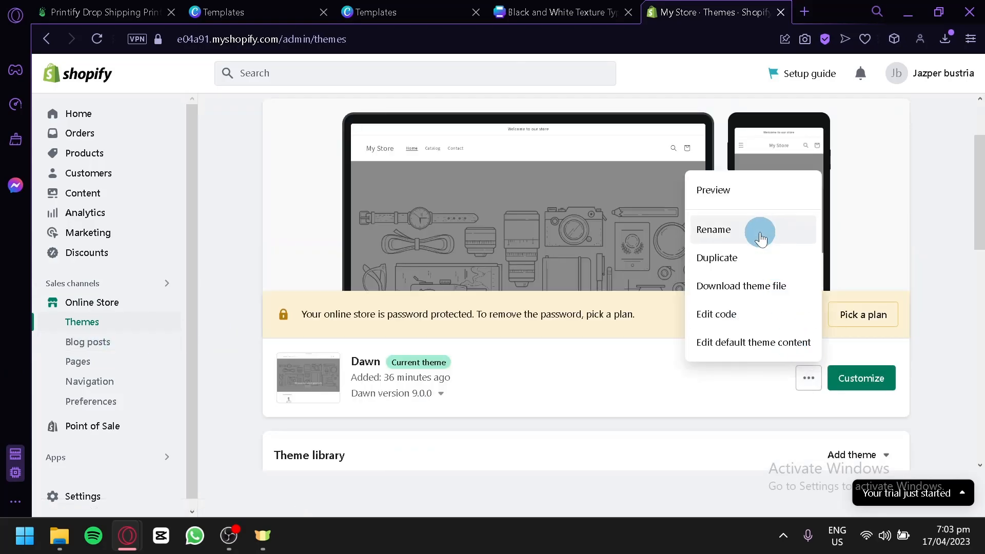
pyautogui.click(740, 192)
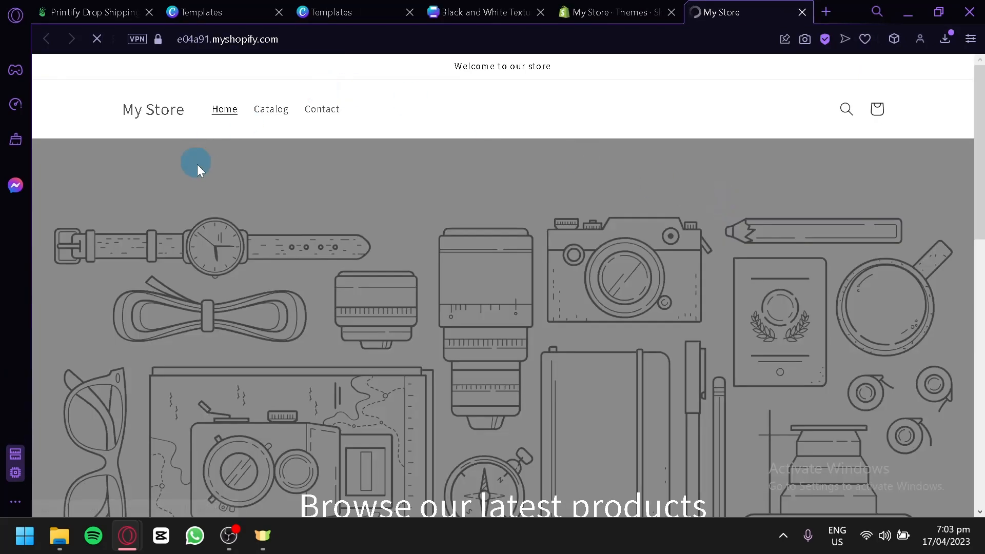
# Step: Examine the Men's Tank (AOP) product page and its mockup images in the store preview, and return to the Shopify admin
pyautogui.scroll(-10, 363, 204)
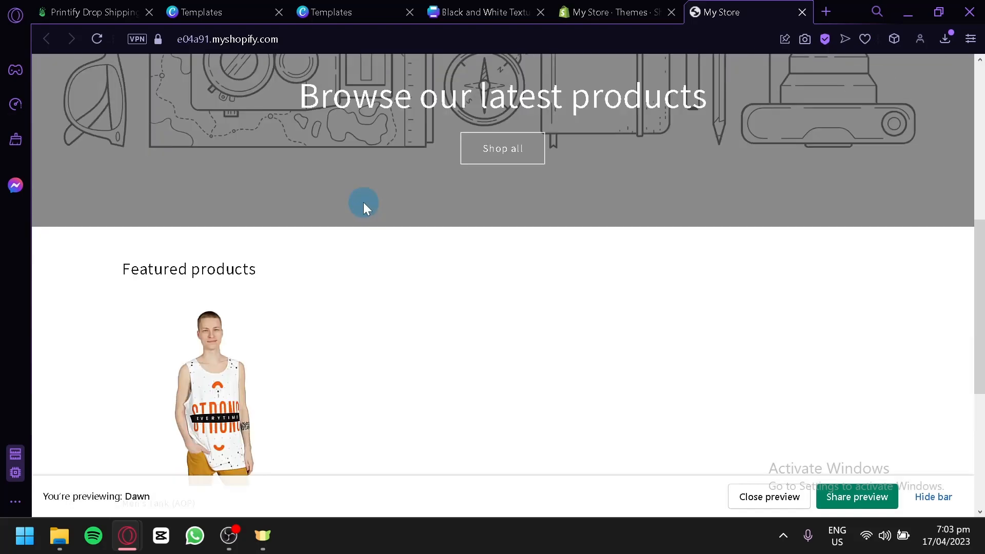
pyautogui.click(249, 168)
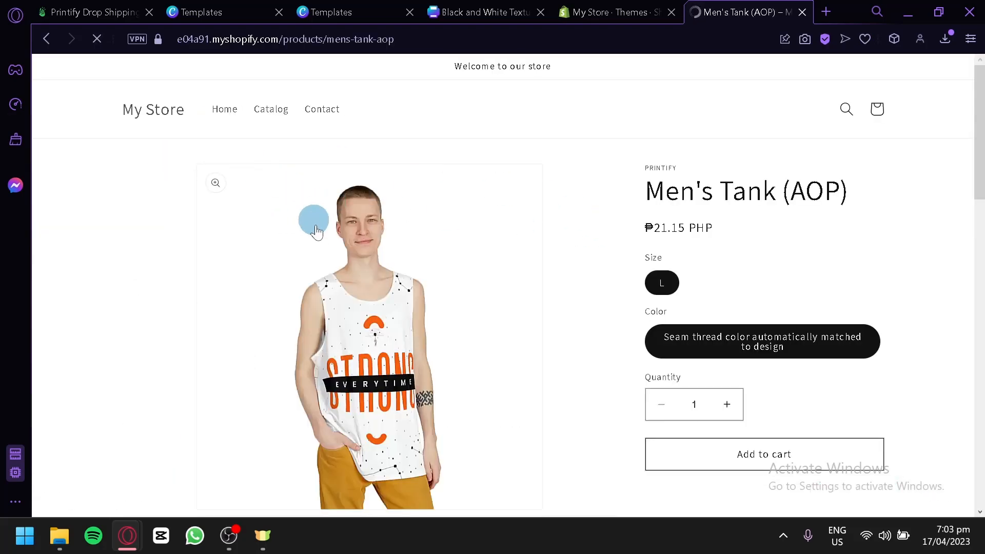
pyautogui.scroll(-2, 561, 239)
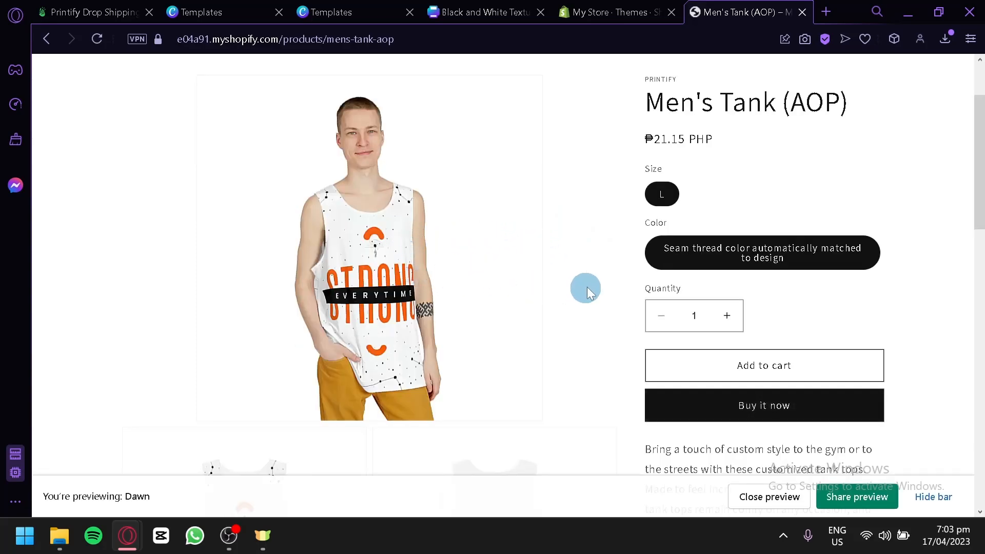
pyautogui.scroll(-4, 570, 290)
pyautogui.scroll(-10, 553, 292)
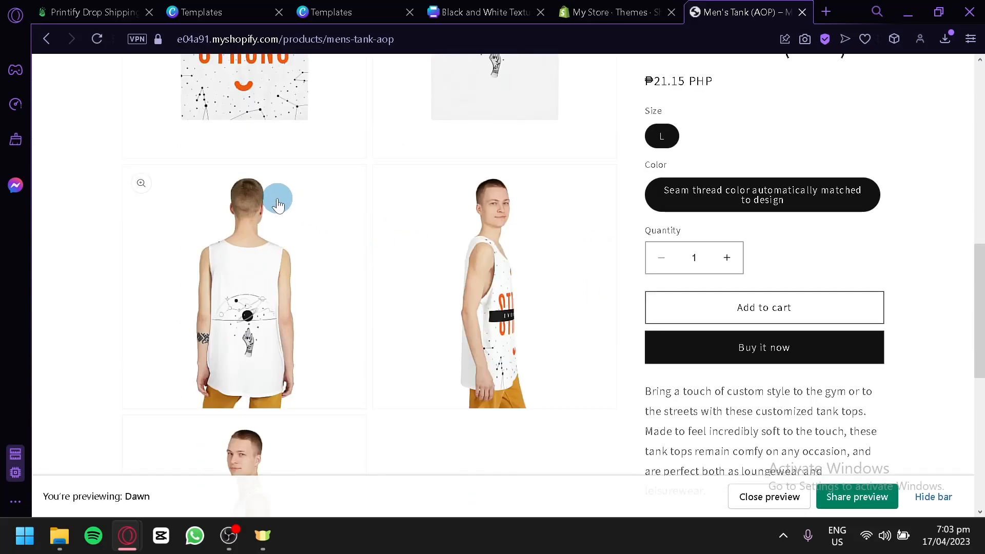
pyautogui.scroll(-4, 301, 315)
pyautogui.scroll(15, 297, 315)
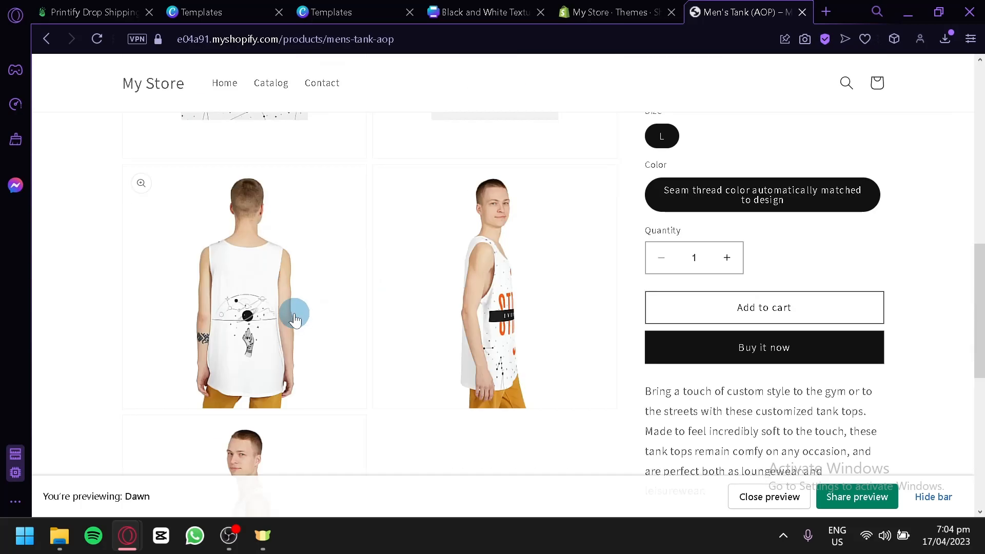
pyautogui.click(632, 5)
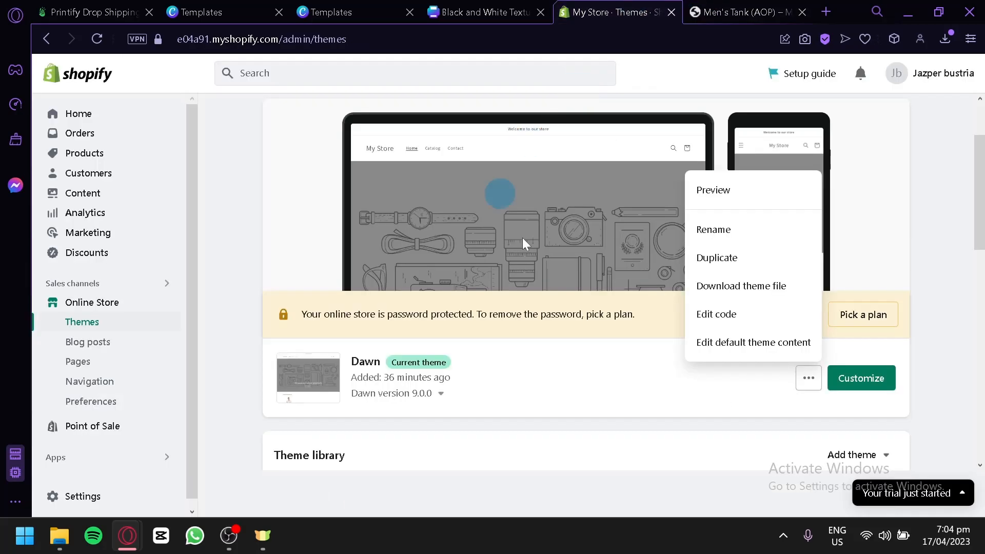